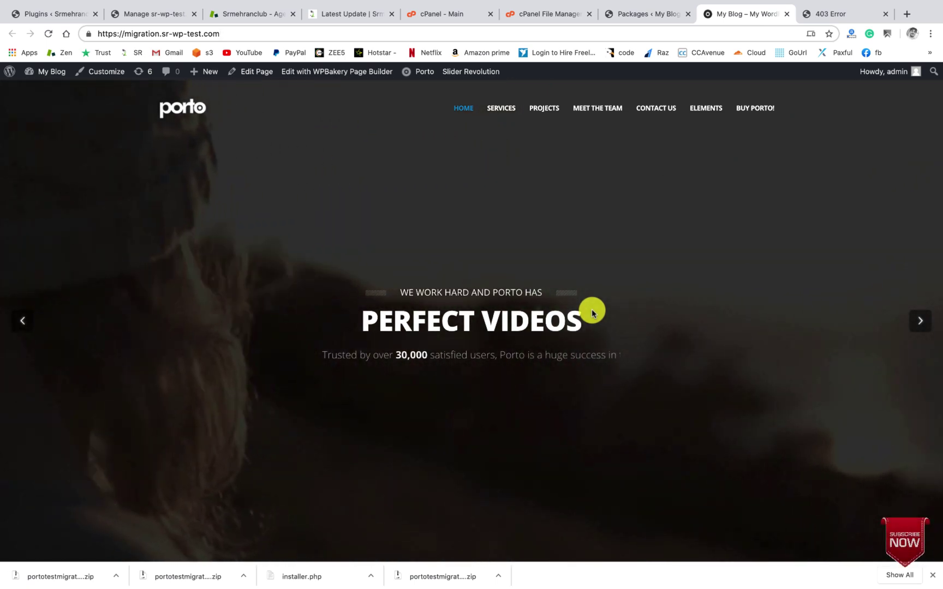
# Step: Browse the Porto home page, jumping to the Services and Team sections and back to top
pyautogui.scroll(-5, 592, 313)
pyautogui.scroll(-3, 591, 309)
pyautogui.scroll(5, 593, 289)
pyautogui.scroll(-15, 594, 268)
pyautogui.scroll(-13, 594, 270)
pyautogui.scroll(15, 594, 270)
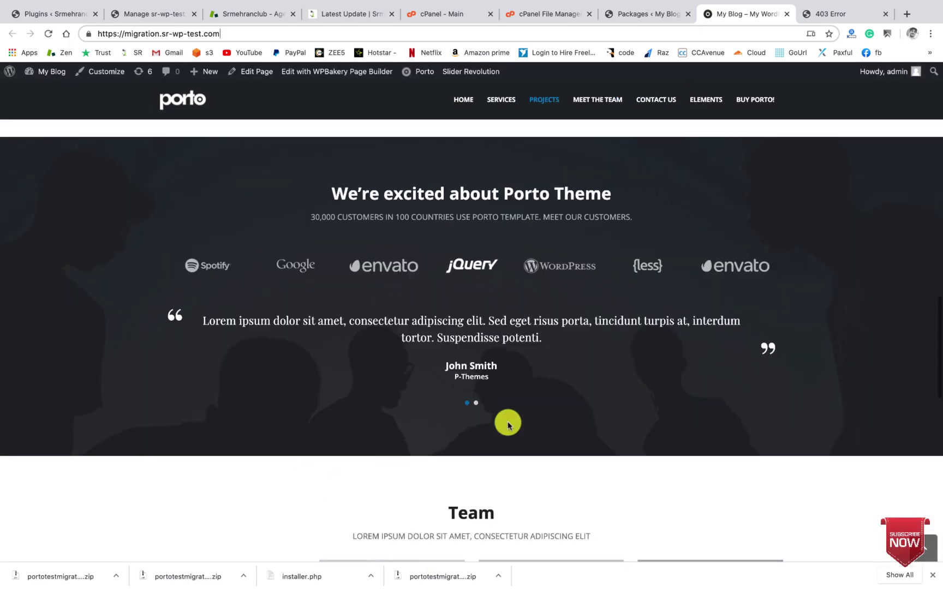
pyautogui.scroll(-12, 506, 420)
pyautogui.scroll(20, 505, 427)
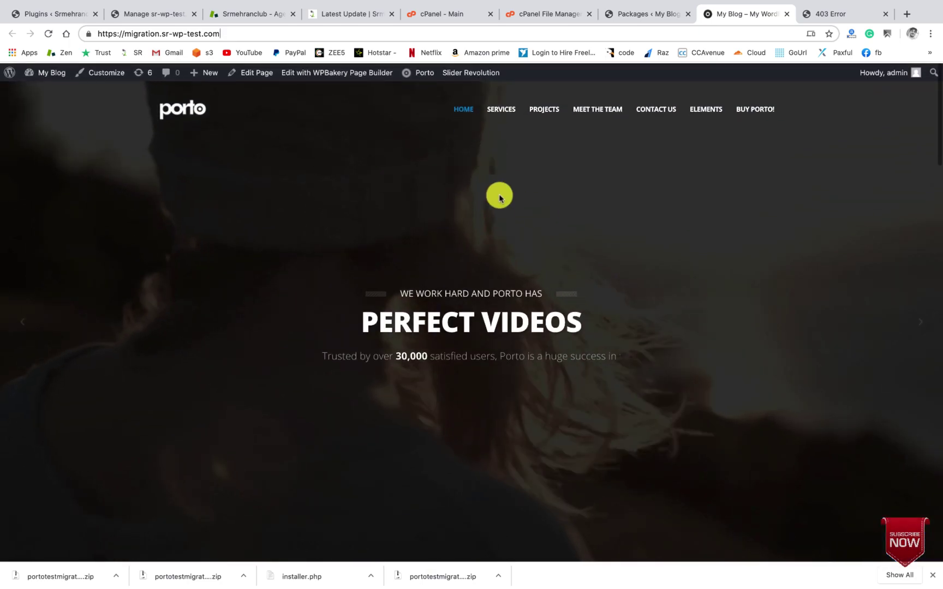
pyautogui.click(501, 102)
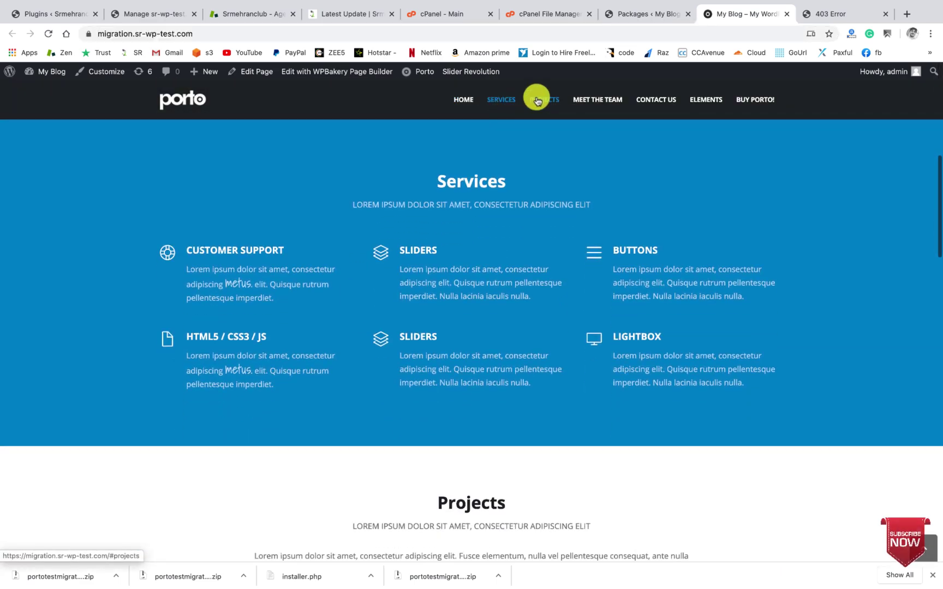
pyautogui.click(579, 100)
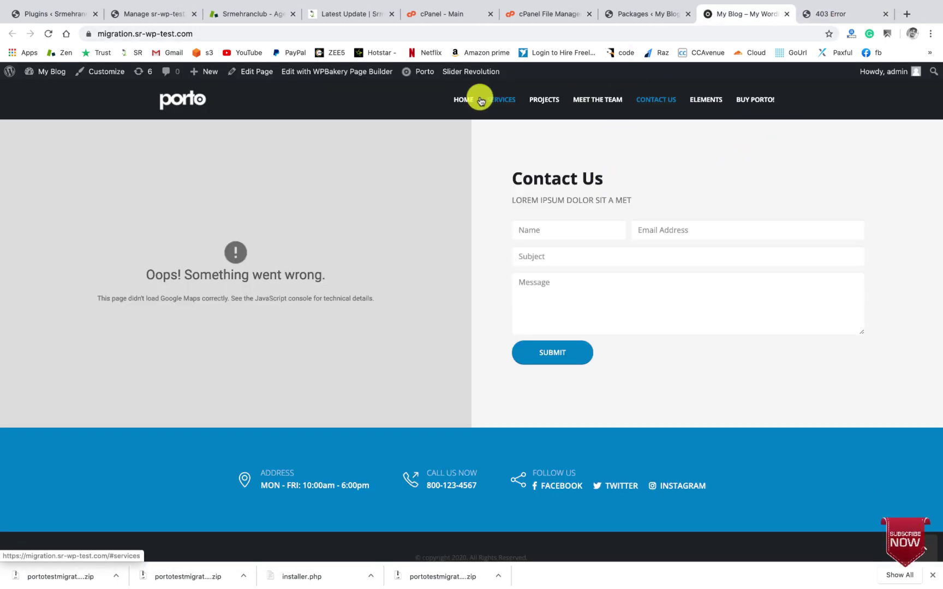
pyautogui.click(473, 105)
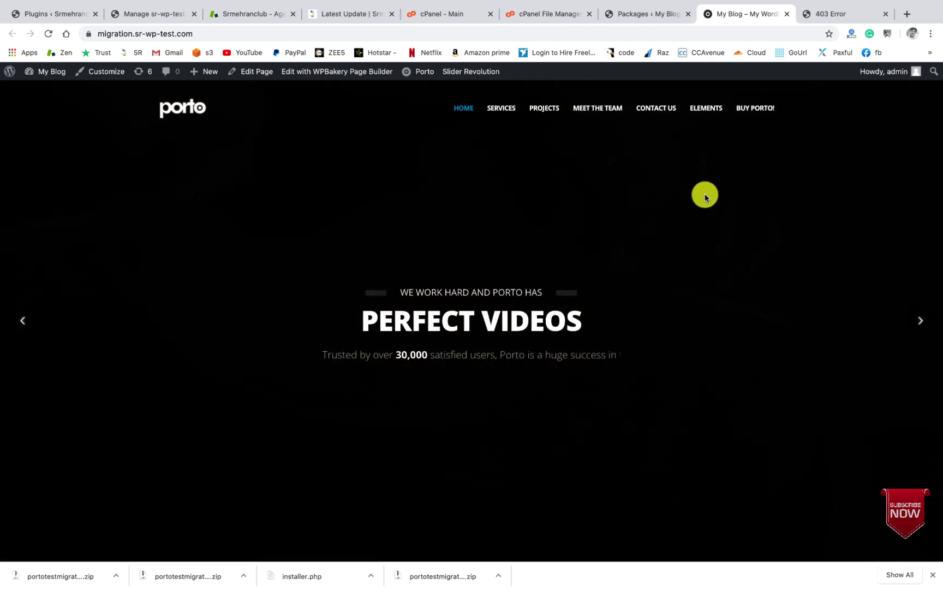
# Step: Look over Duplicator Pro Settings, then return to the list showing portotestmigrationbysr
pyautogui.click(636, 21)
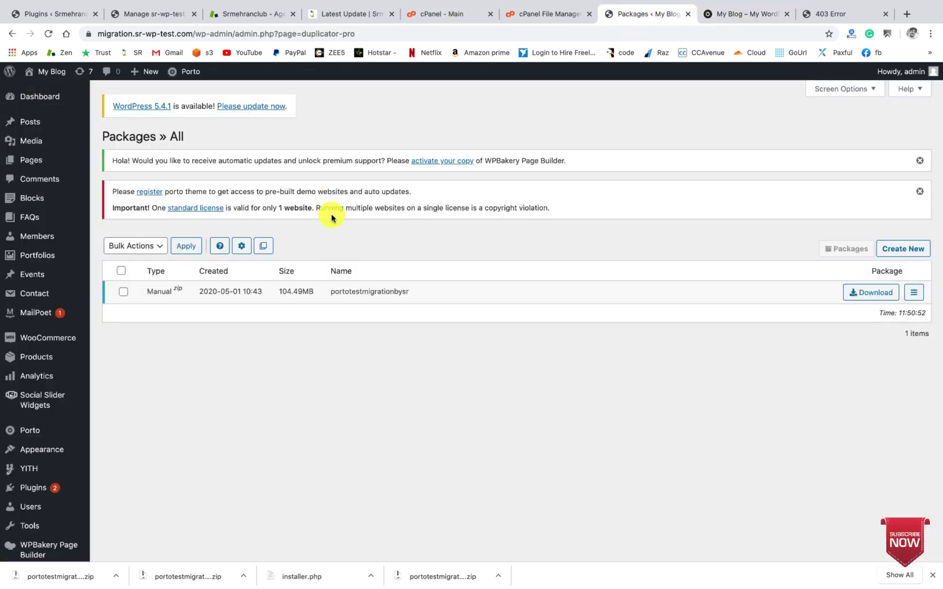
pyautogui.scroll(-5, 331, 218)
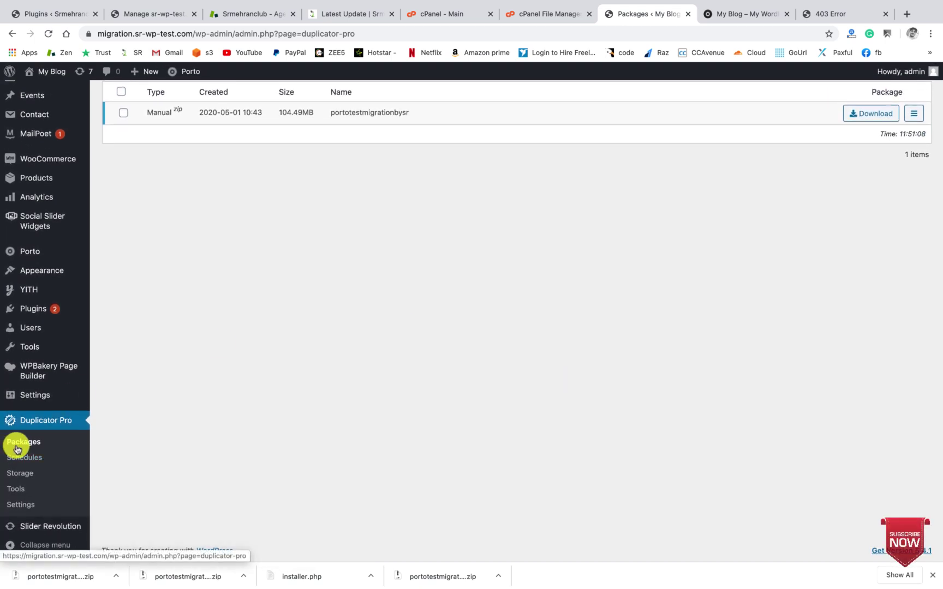
pyautogui.click(18, 509)
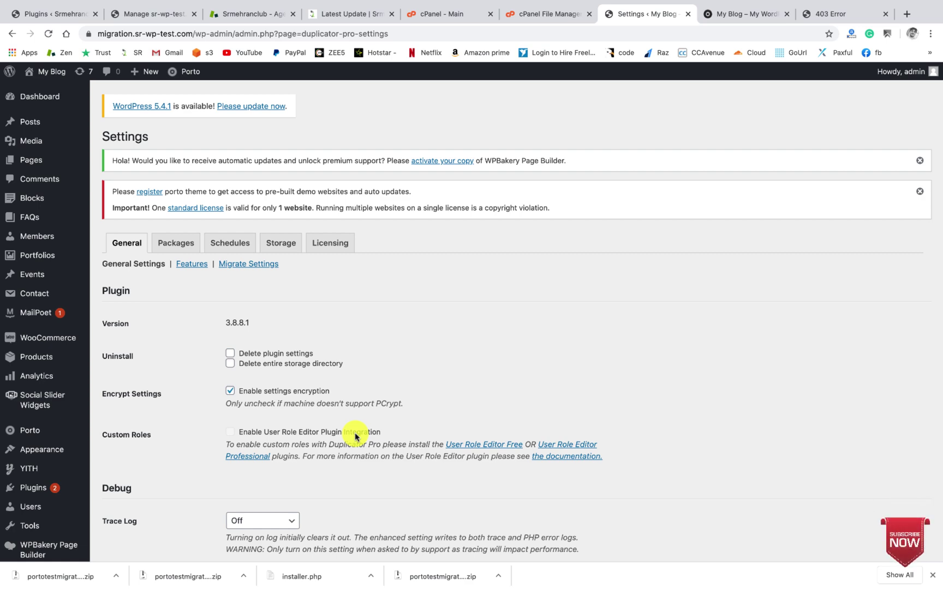
pyautogui.scroll(-8, 358, 435)
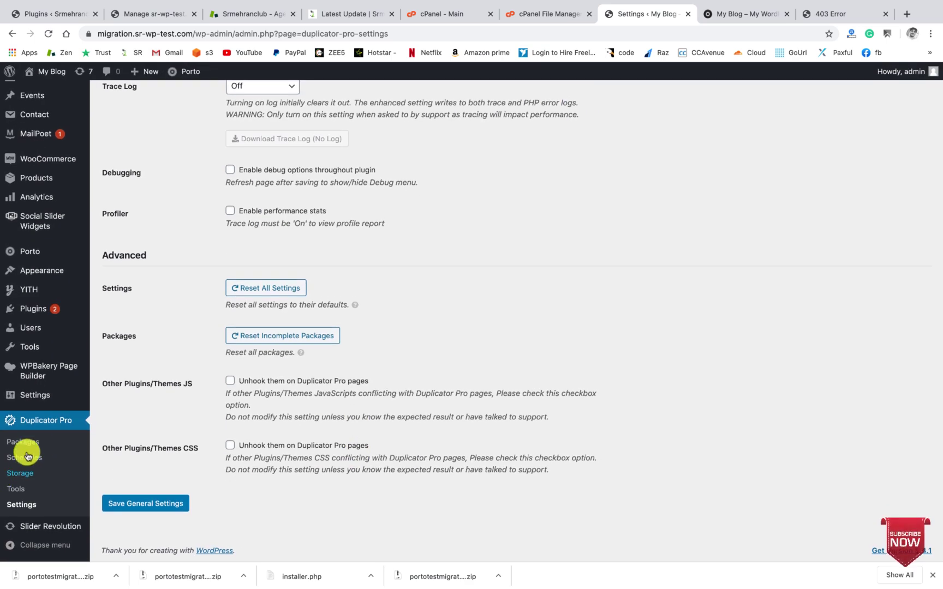
pyautogui.click(28, 442)
pyautogui.scroll(8, 415, 375)
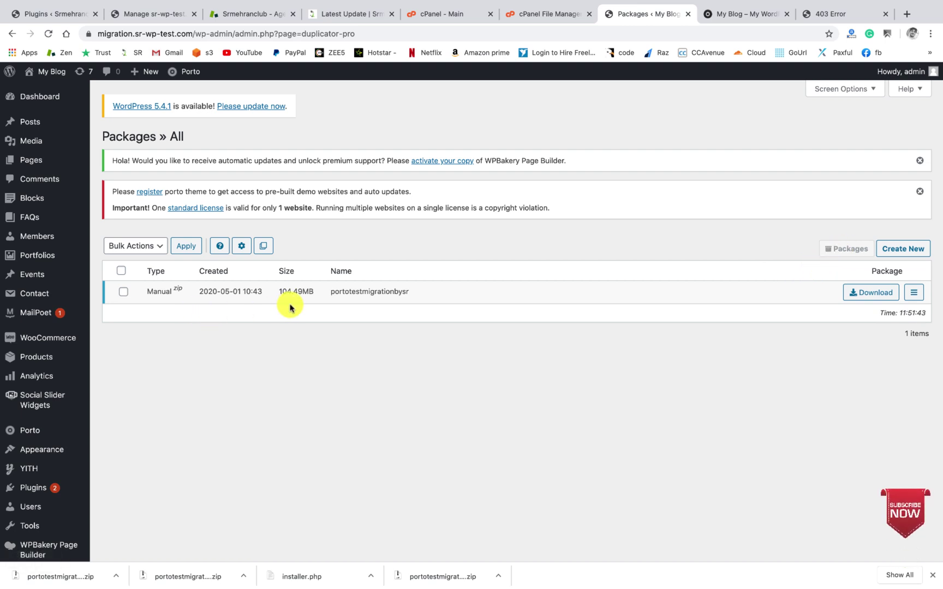
# Step: Start a new Duplicator Pro package and name it 'test'
pyautogui.click(900, 254)
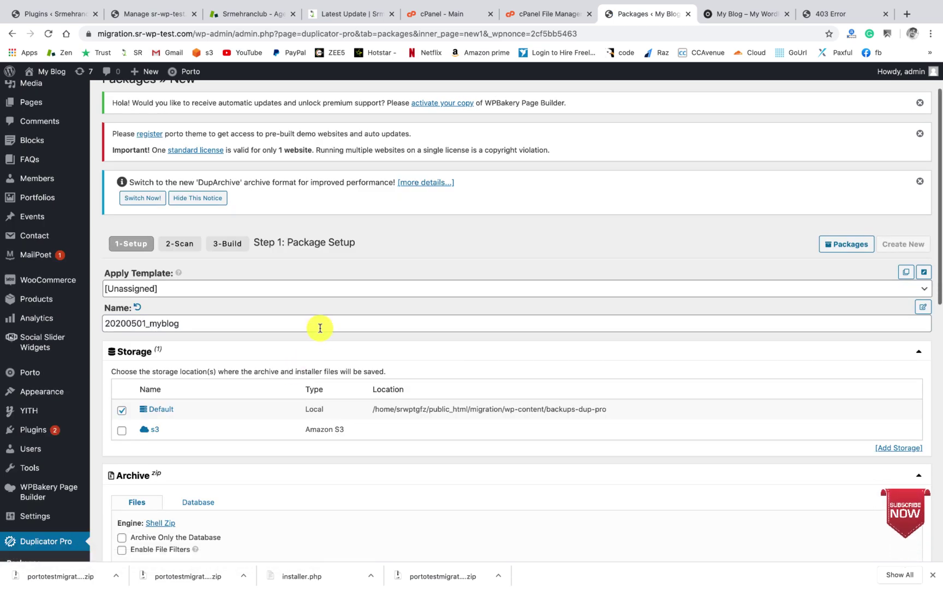
pyautogui.click(320, 328)
pyautogui.write('test')
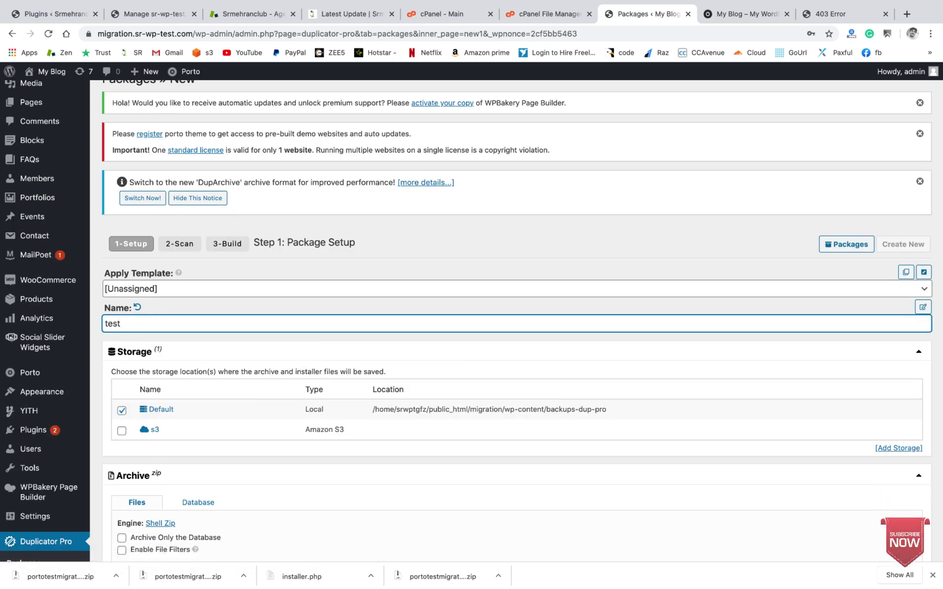
# Step: Review the default storage location path and the installer password settings
pyautogui.scroll(-5, 320, 331)
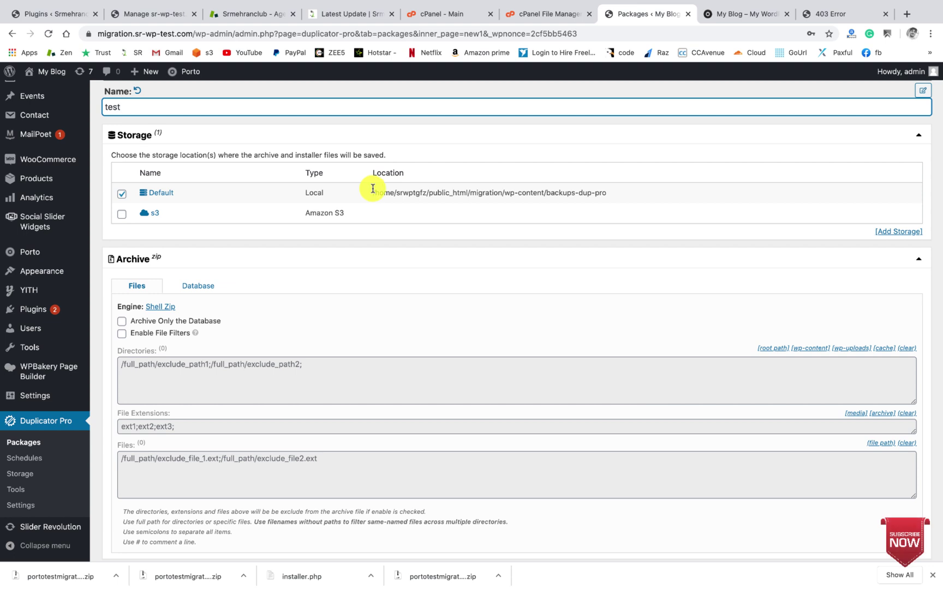
pyautogui.moveTo(373, 189); pyautogui.dragTo(611, 190)
pyautogui.moveTo(532, 195); pyautogui.dragTo(532, 195)
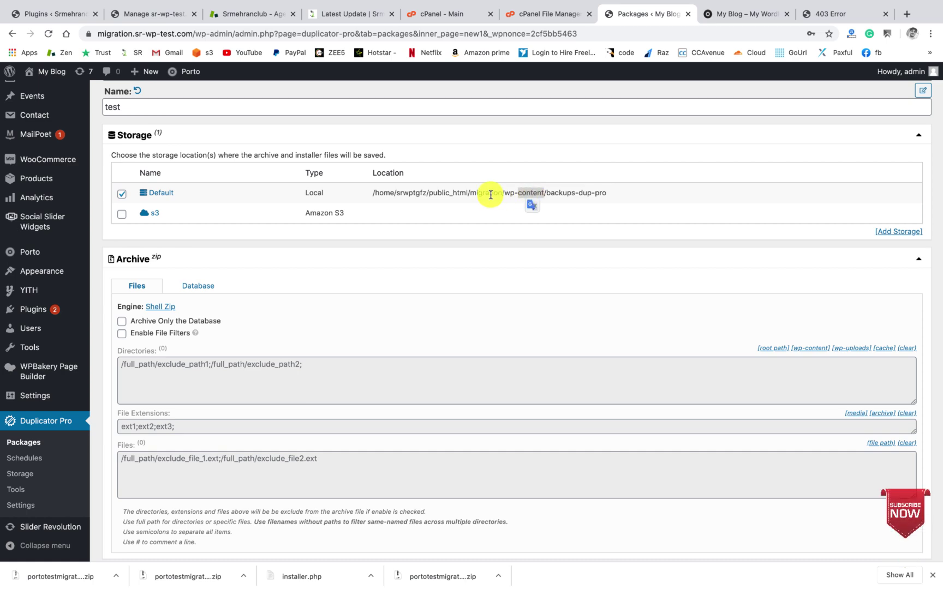
pyautogui.scroll(-5, 467, 242)
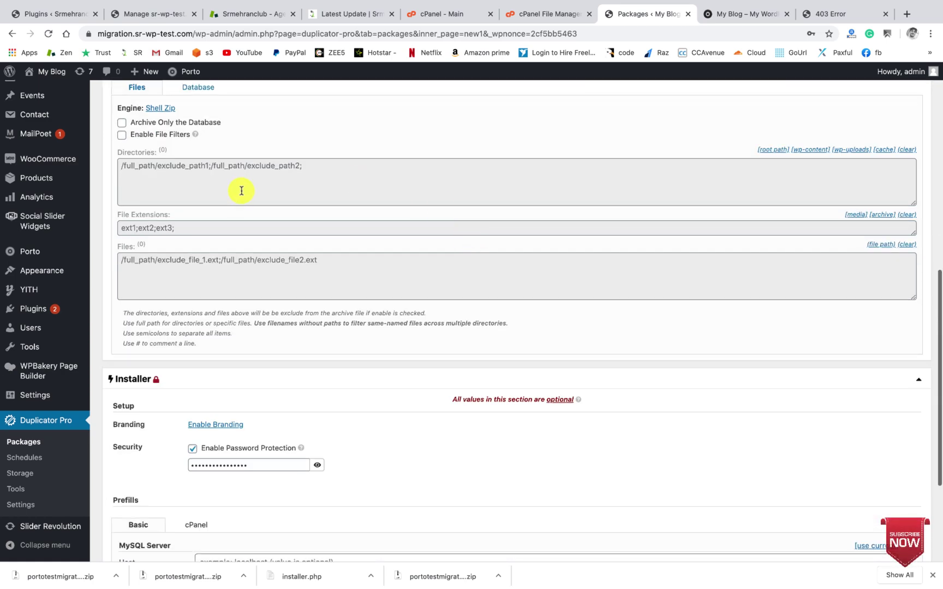
pyautogui.scroll(3, 206, 173)
pyautogui.scroll(-2, 206, 173)
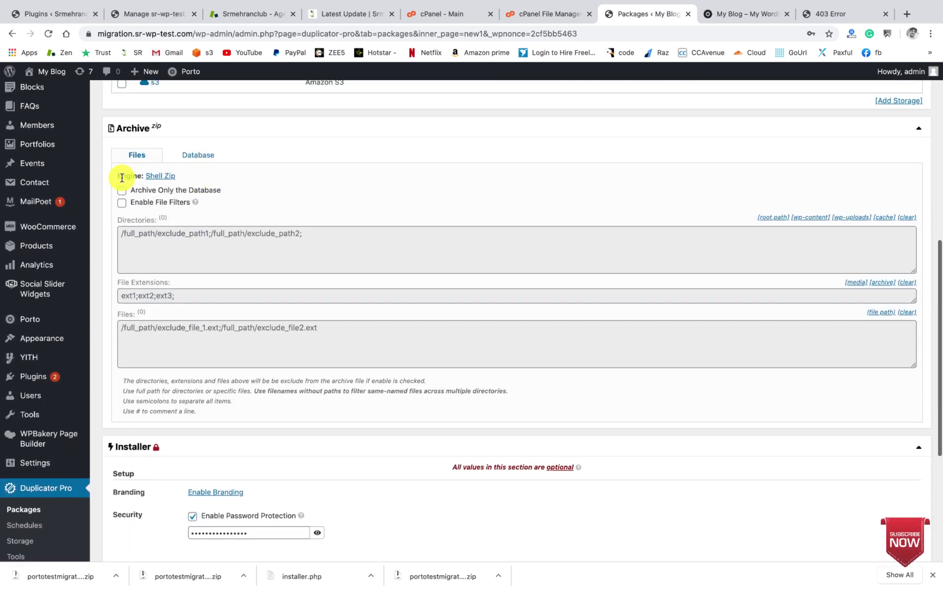
pyautogui.scroll(-4, 191, 212)
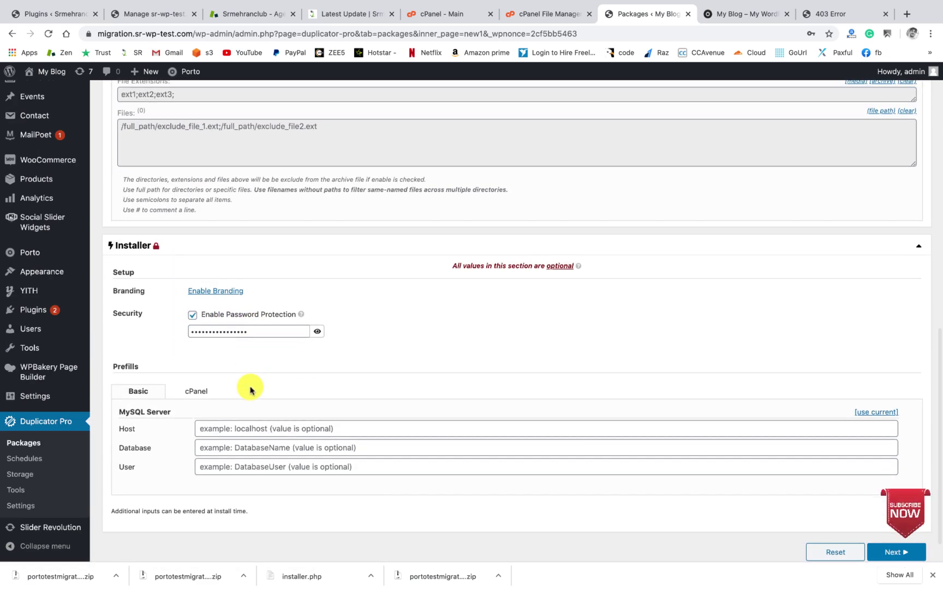
pyautogui.scroll(-1, 251, 390)
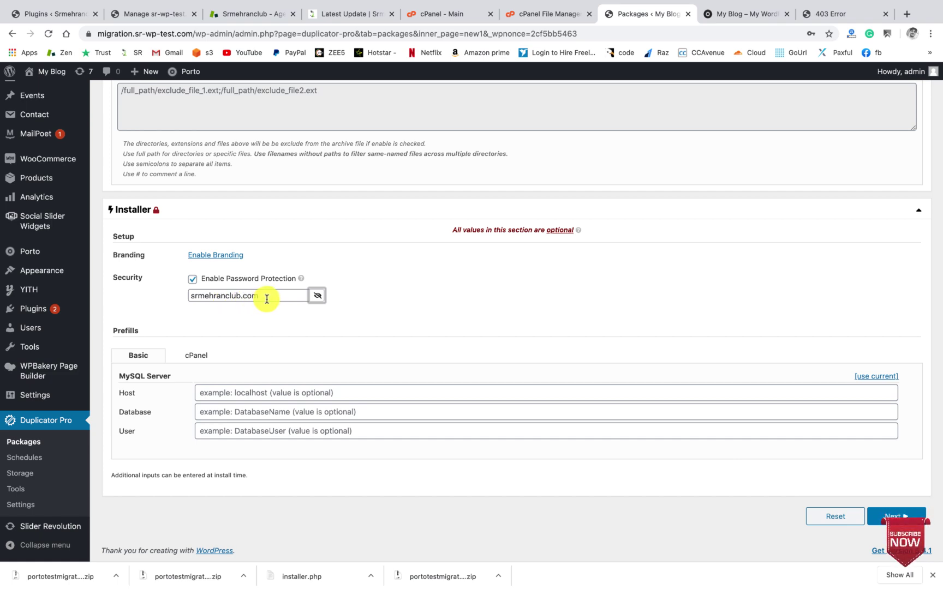
pyautogui.scroll(1, 267, 299)
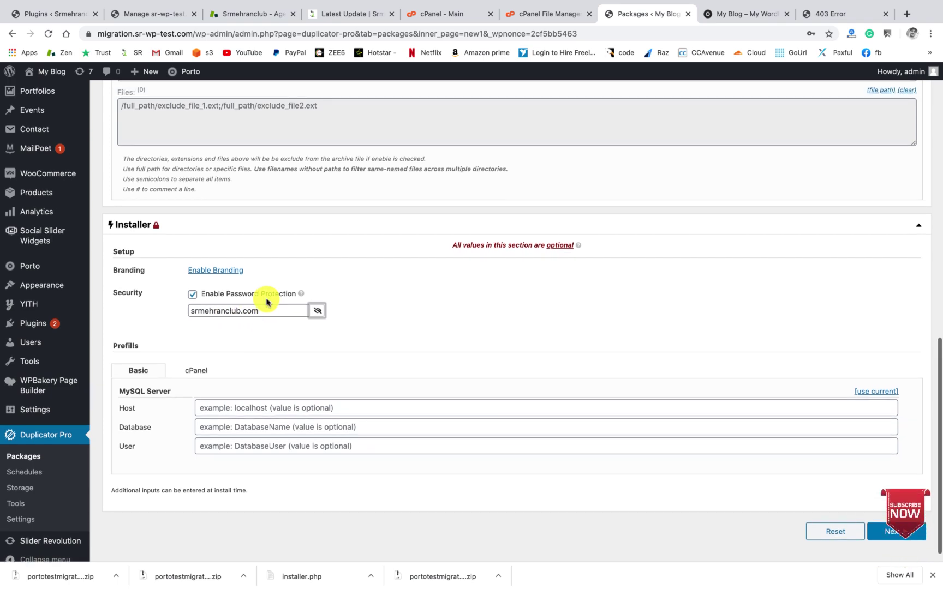
pyautogui.scroll(7, 267, 306)
pyautogui.scroll(-7, 939, 477)
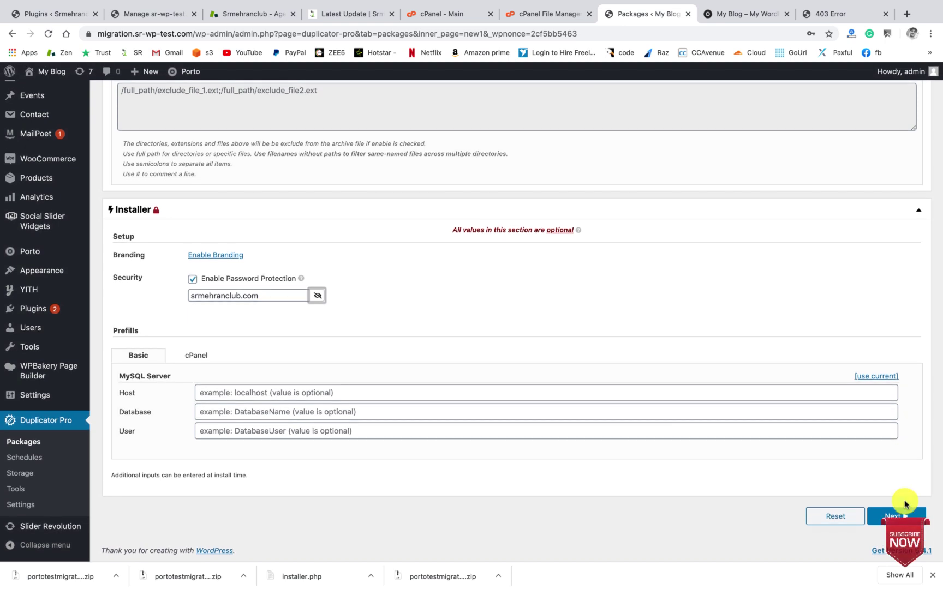
# Step: Run the system scan, confirm every check is Good, and build the test package
pyautogui.click(903, 514)
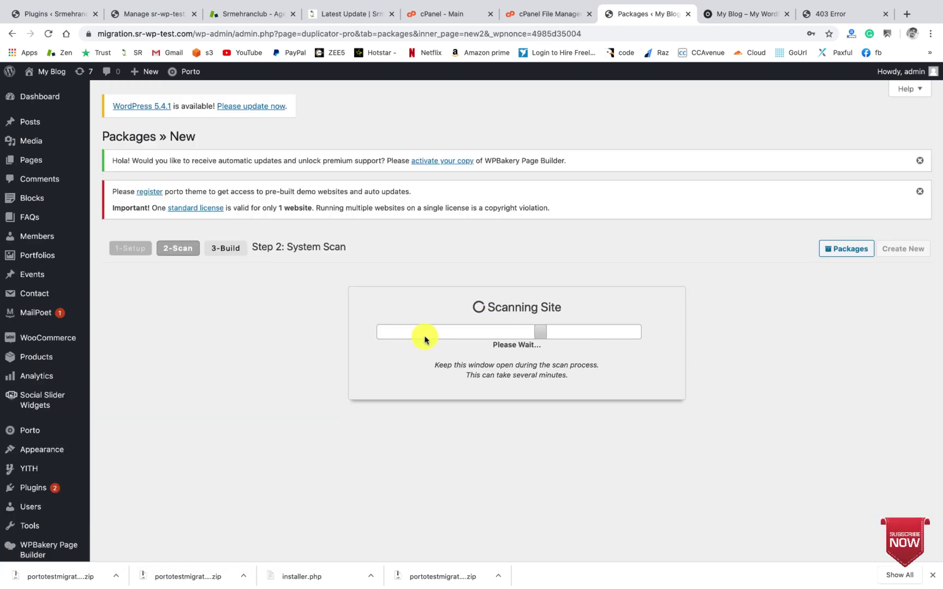
pyautogui.scroll(-4, 425, 339)
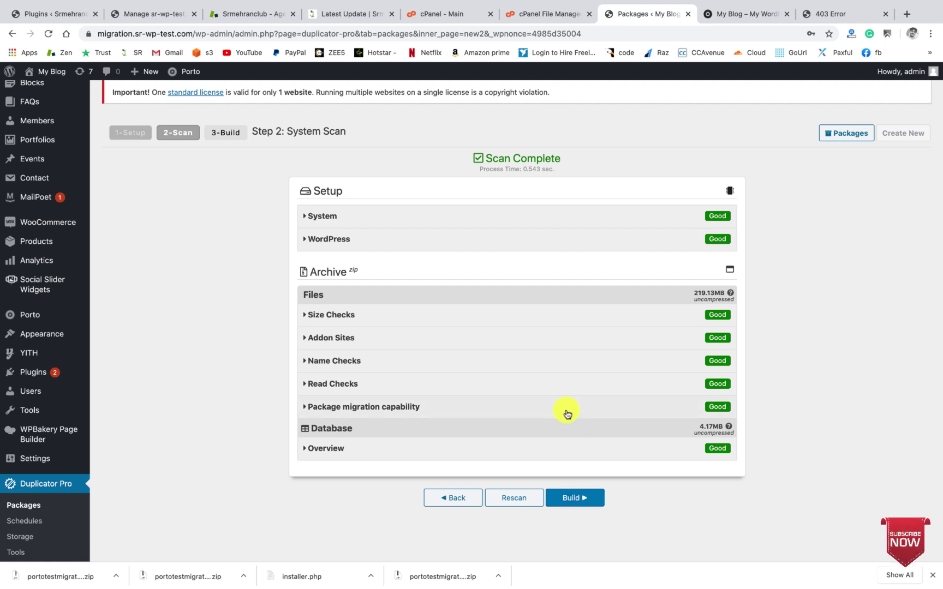
pyautogui.click(577, 501)
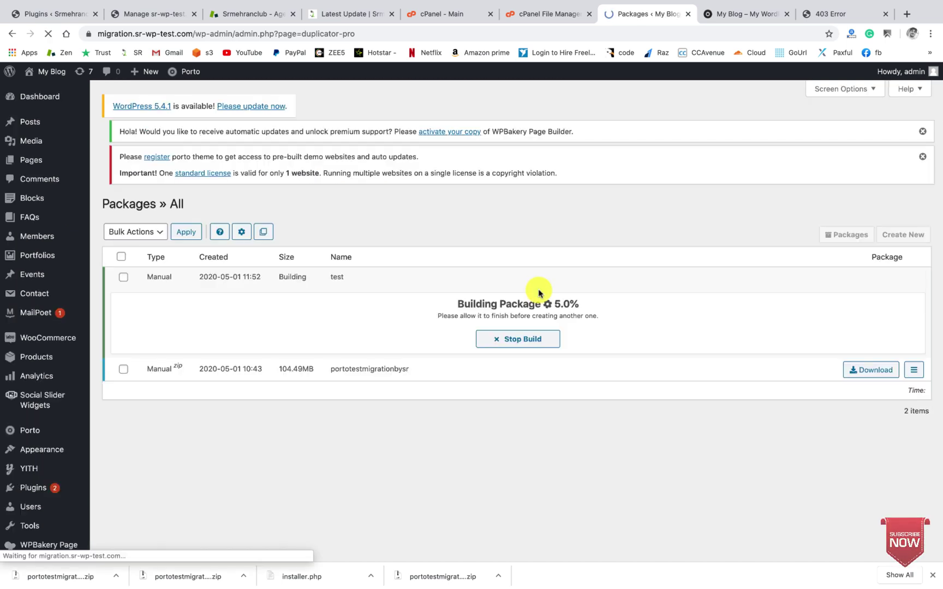
# Step: Stop the running test package build so it shows Build Cancelled at 0B
pyautogui.click(501, 348)
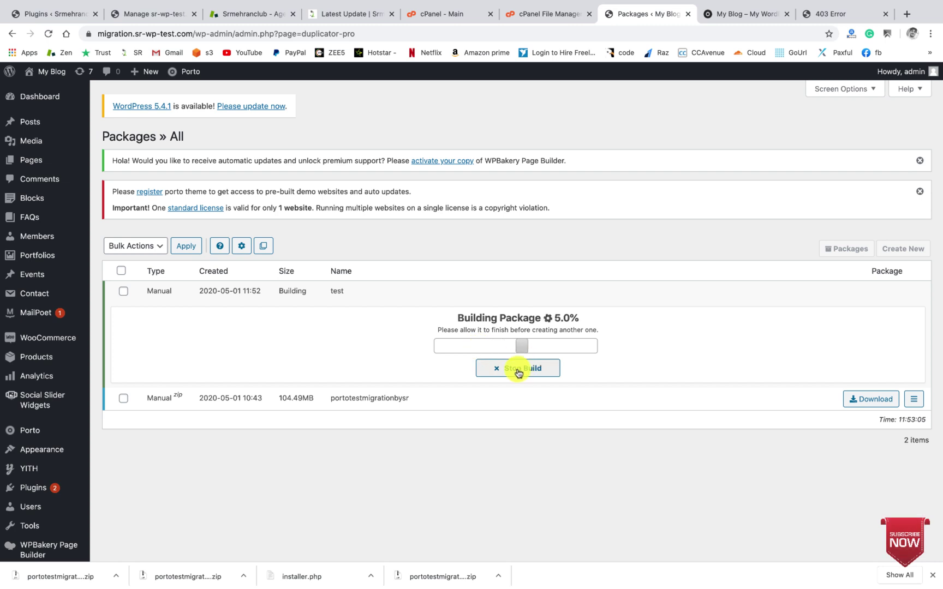
pyautogui.click(527, 371)
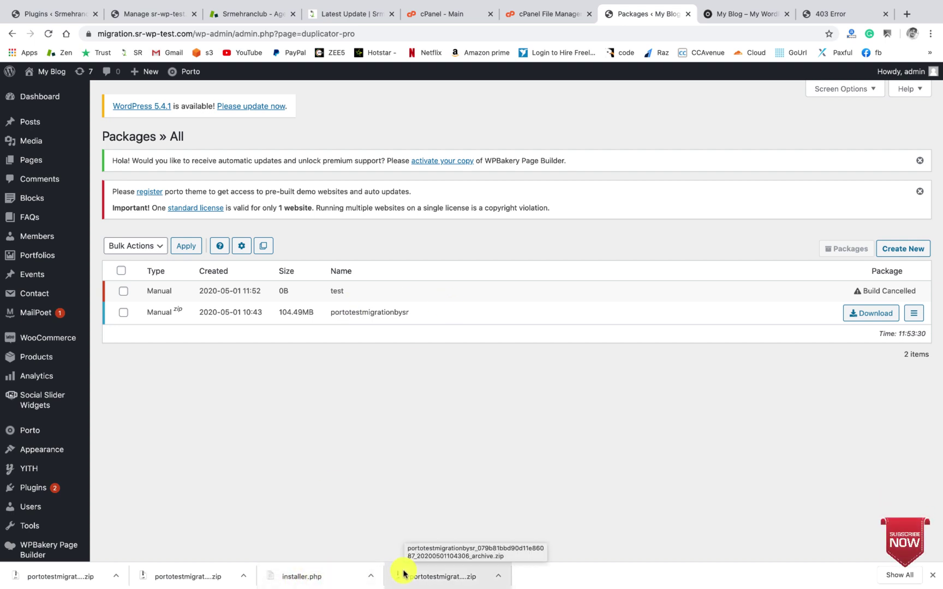
# Step: Reload the original Porto site home page and check its address
pyautogui.click(565, 11)
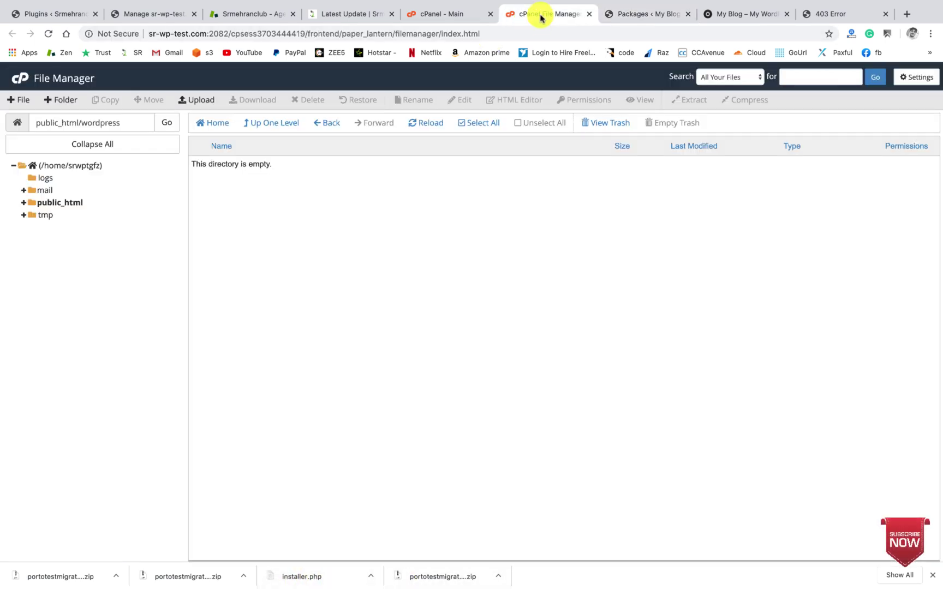
pyautogui.click(717, 16)
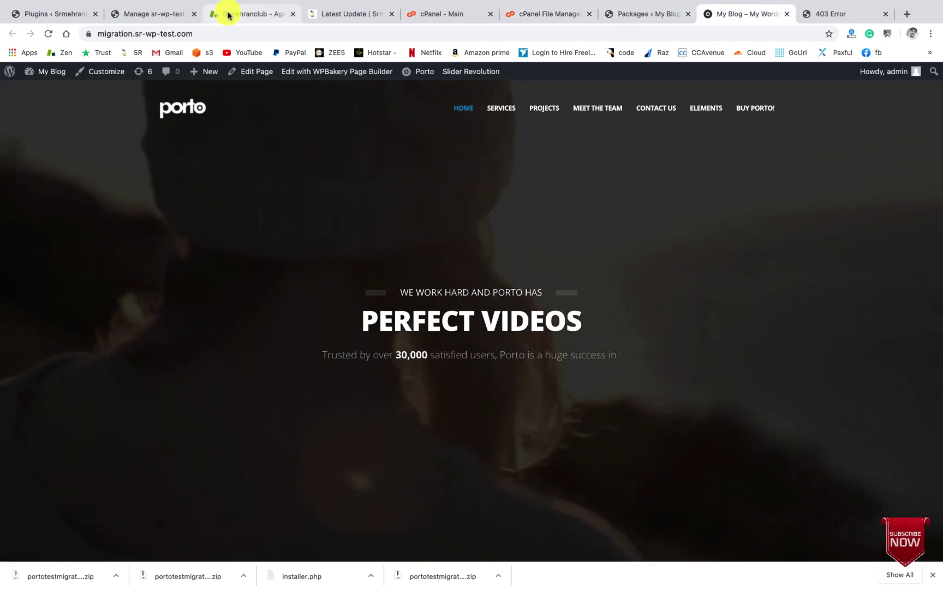
pyautogui.click(49, 35)
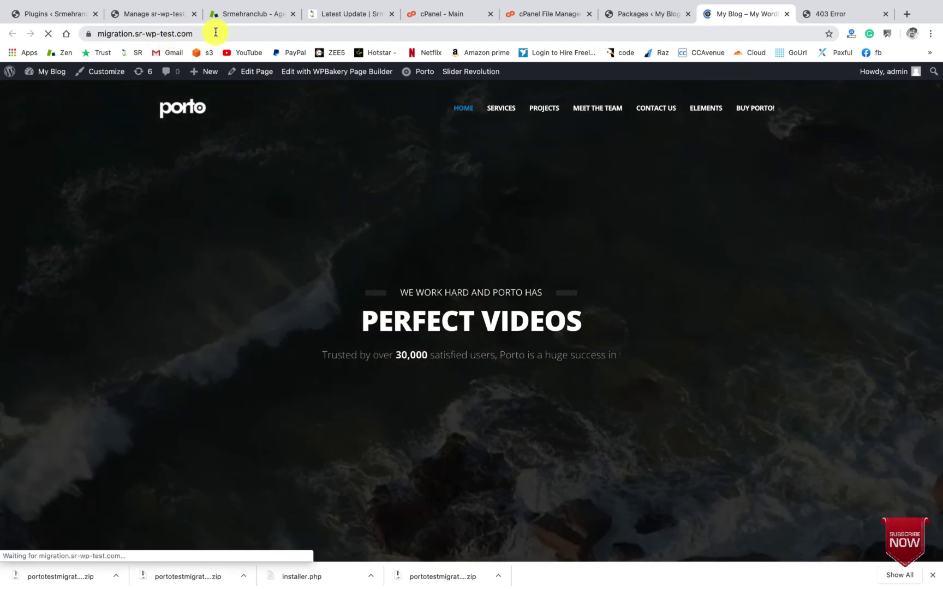
pyautogui.click(216, 33)
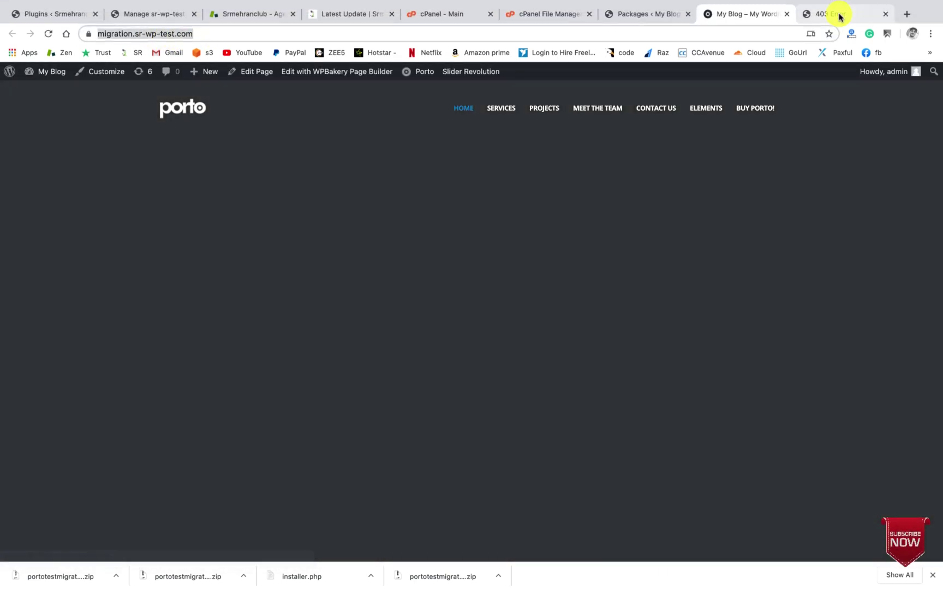
pyautogui.scroll(-20, 587, 236)
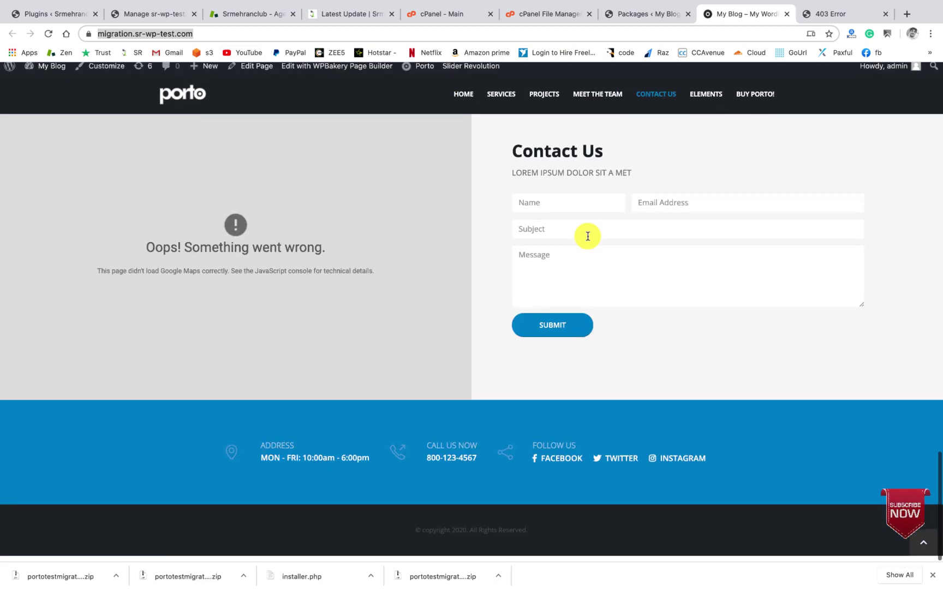
pyautogui.scroll(20, 587, 235)
pyautogui.scroll(-5, 587, 236)
pyautogui.scroll(5, 587, 235)
# Step: Reload the wordpress subdomain to confirm the 403, then revisit the Duplicator packages list
pyautogui.click(831, 15)
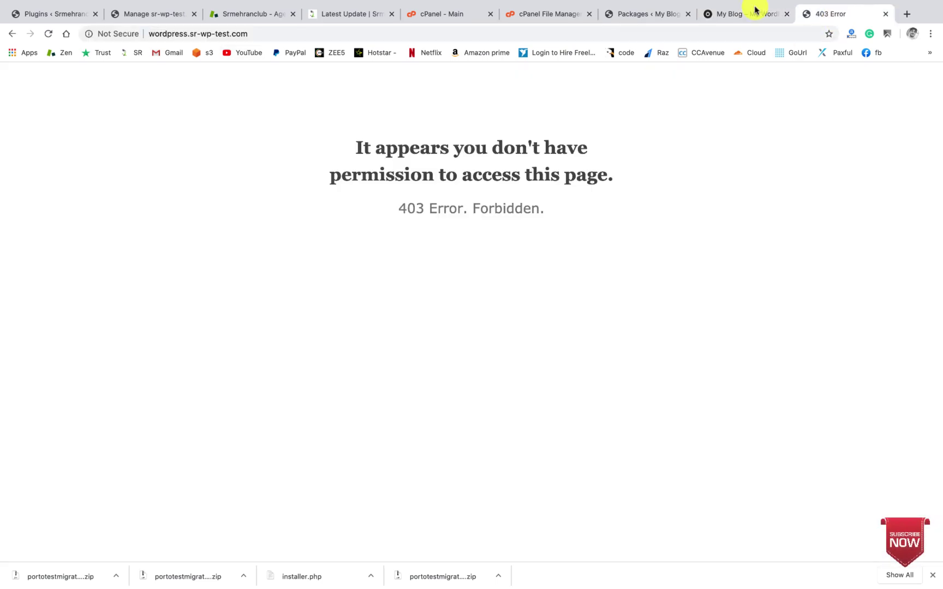
pyautogui.click(272, 33)
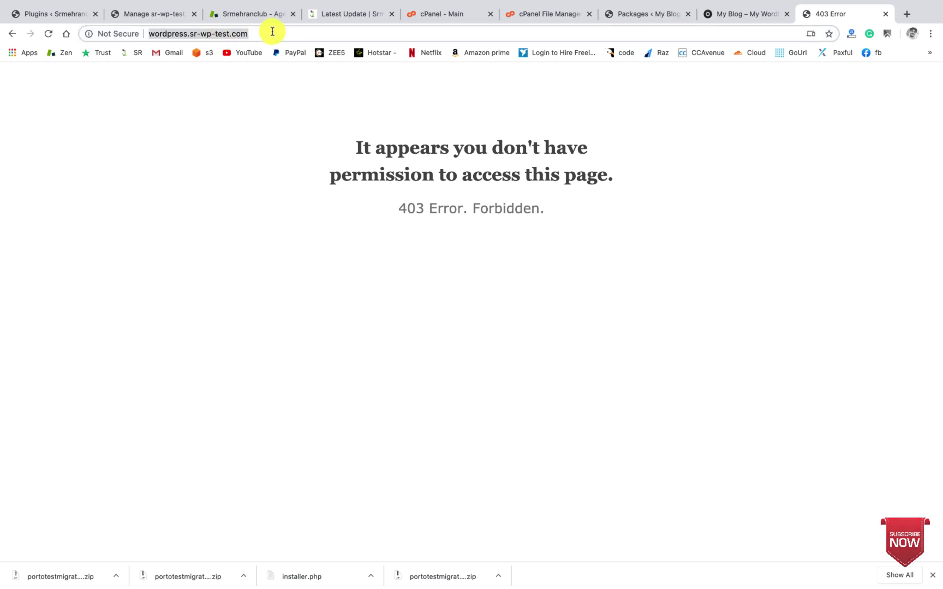
pyautogui.click(53, 34)
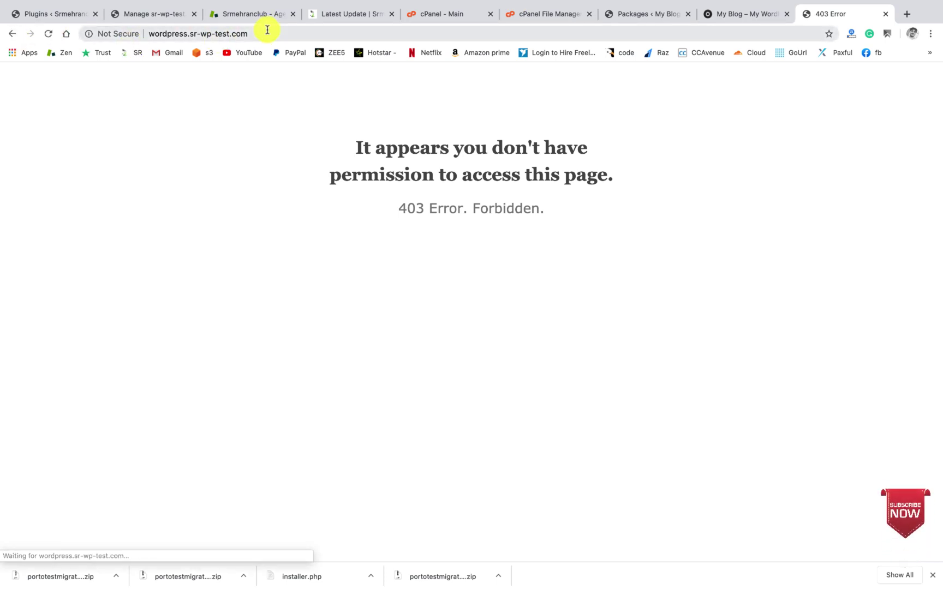
pyautogui.click(268, 31)
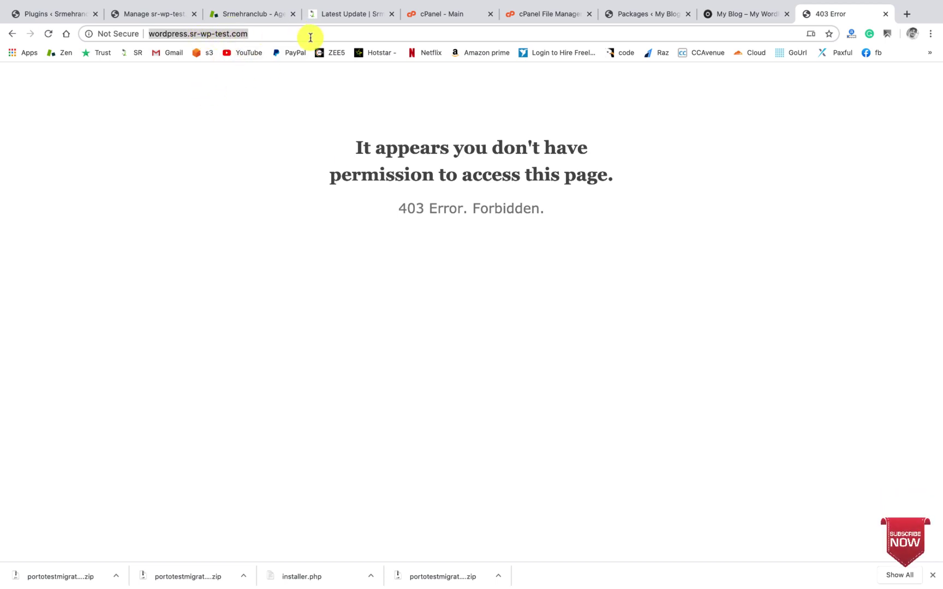
pyautogui.click(336, 34)
pyautogui.click(730, 12)
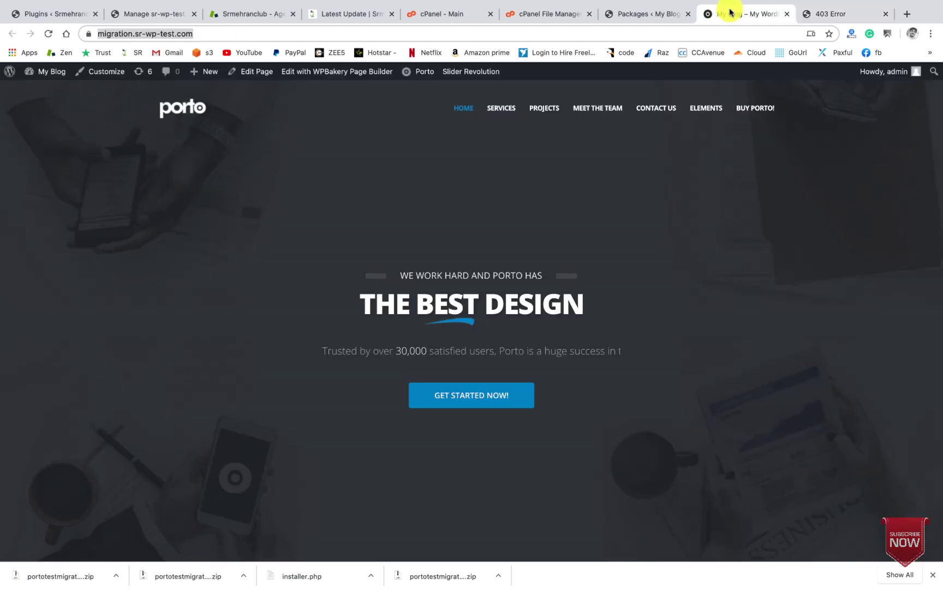
pyautogui.click(646, 14)
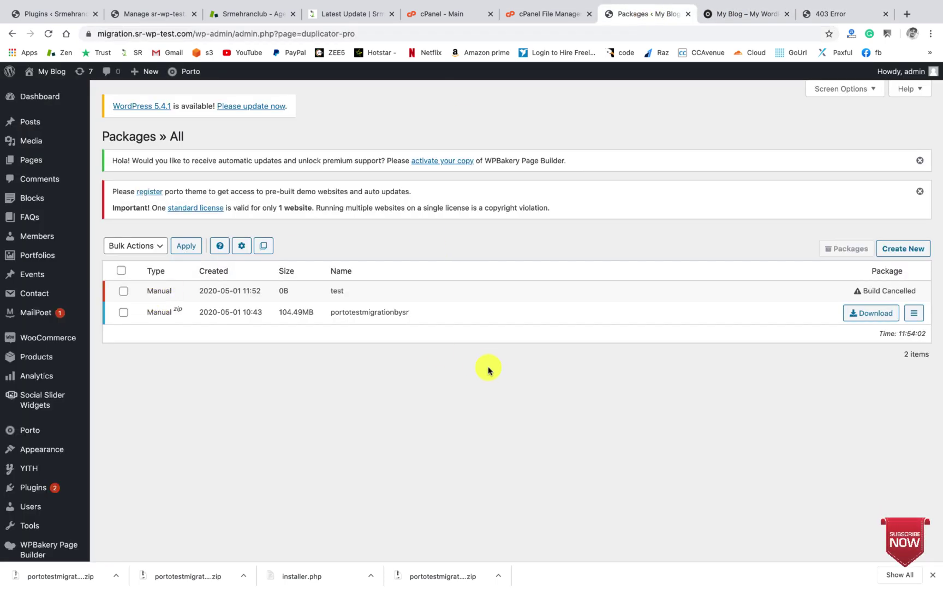
pyautogui.scroll(-5, 488, 370)
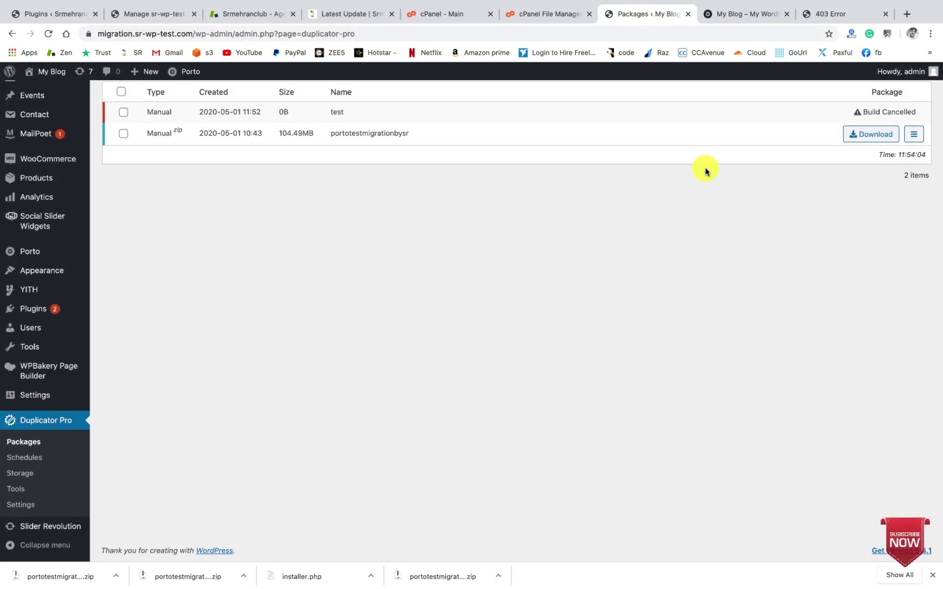
# Step: Open the empty public_html/wordpress folder in File Manager and its Upload page
pyautogui.click(548, 18)
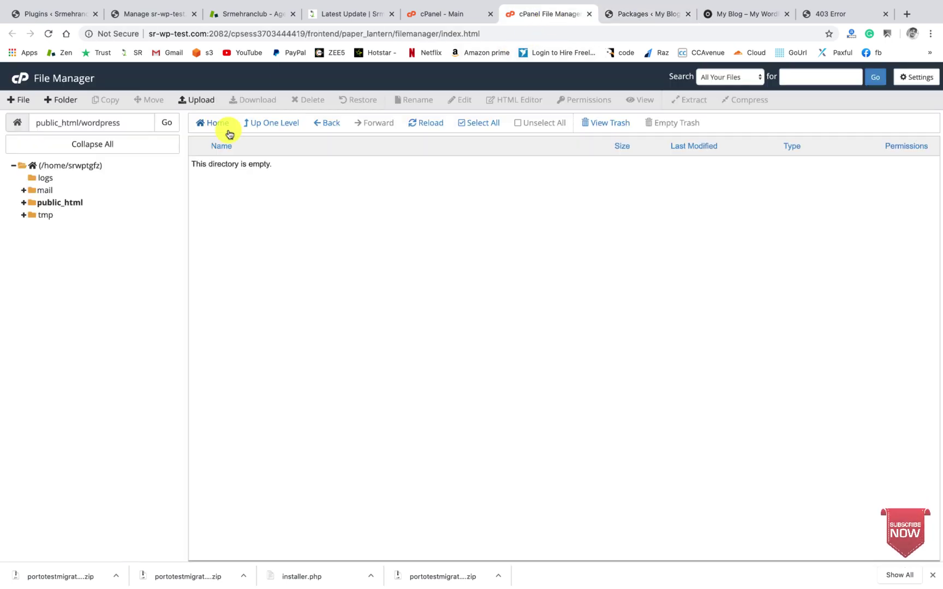
pyautogui.click(63, 204)
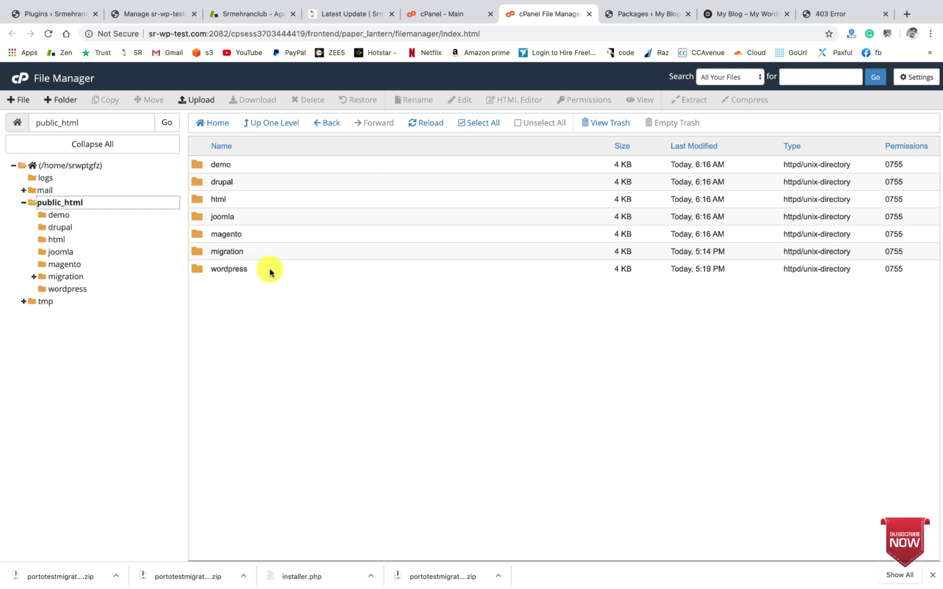
pyautogui.click(271, 271)
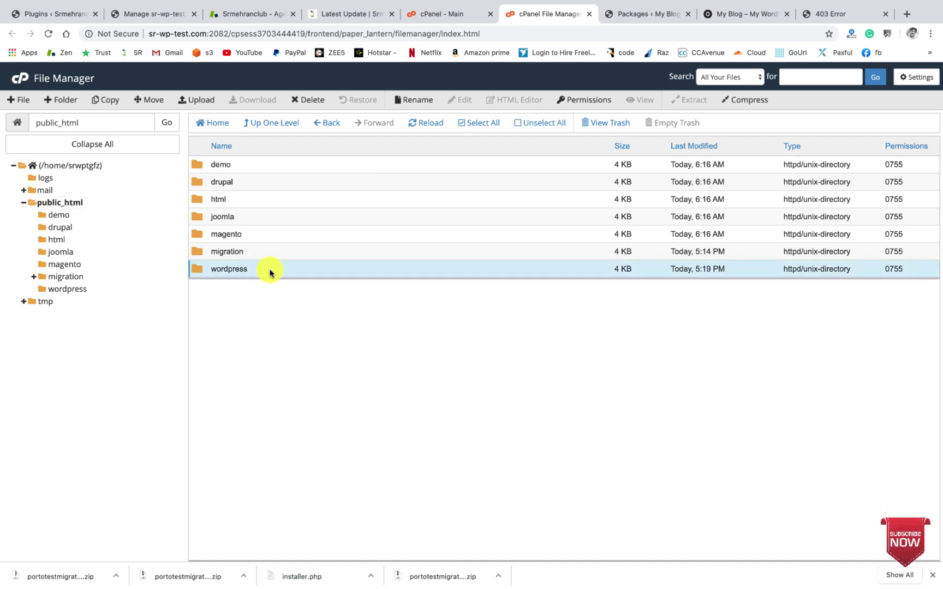
pyautogui.doubleClick(270, 271)
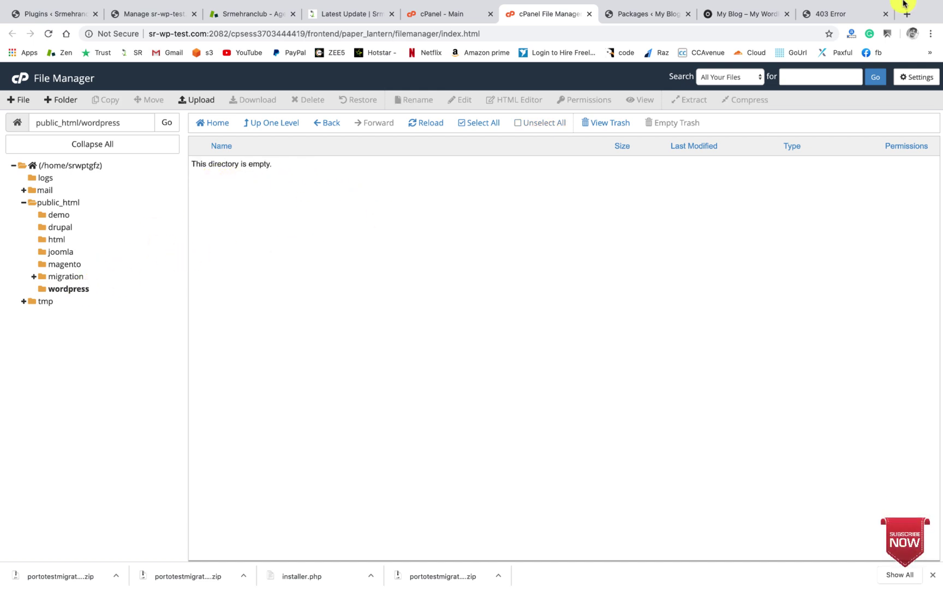
pyautogui.click(838, 14)
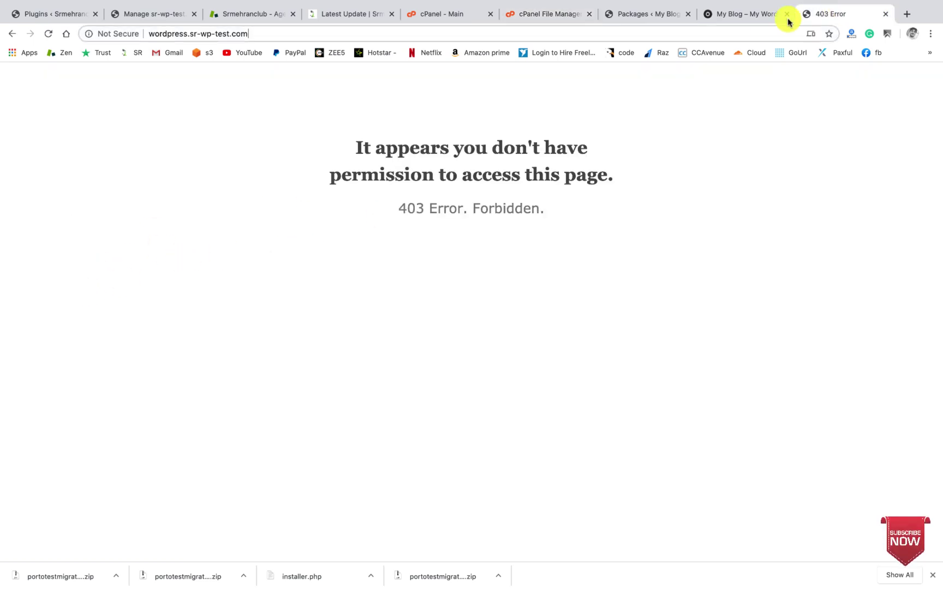
pyautogui.click(533, 20)
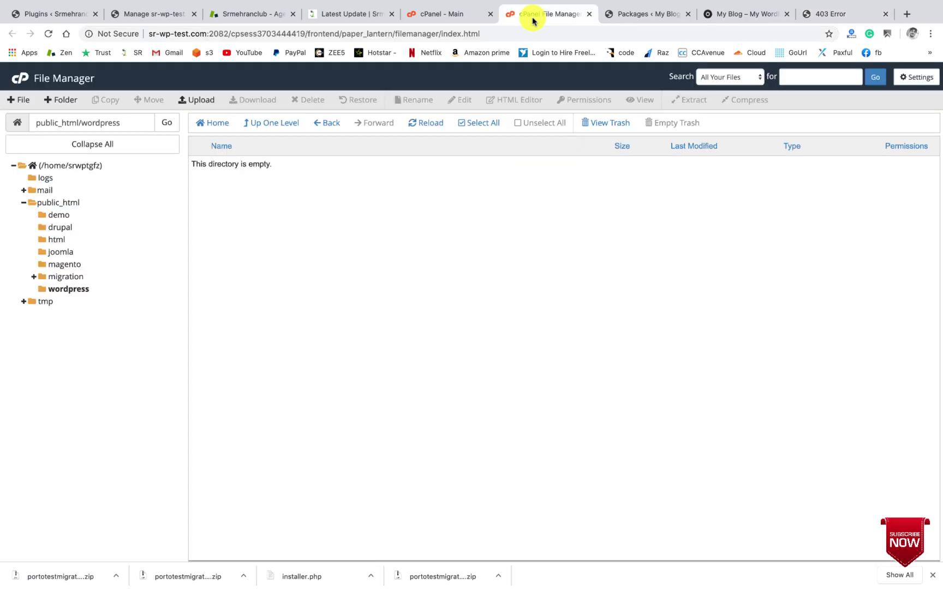
pyautogui.click(201, 104)
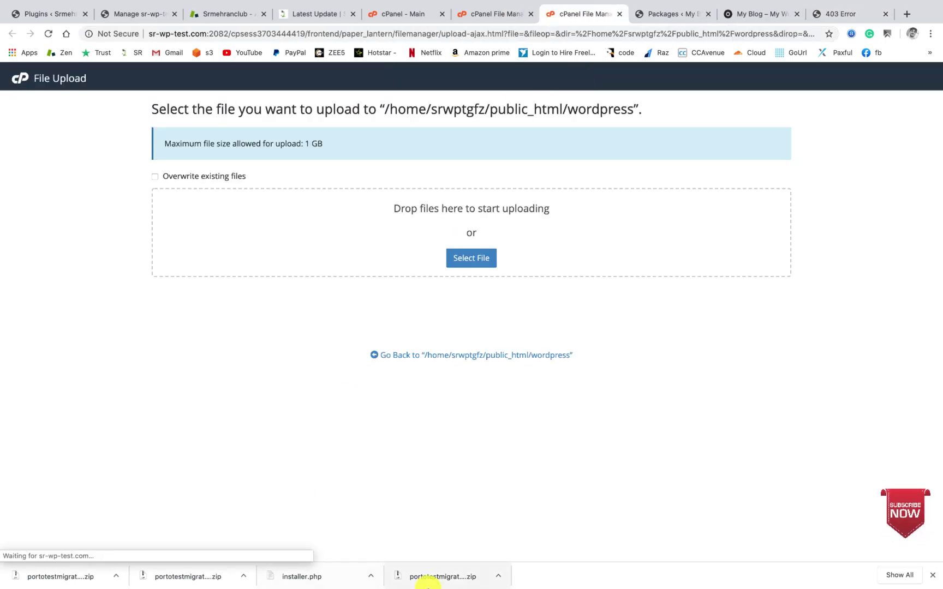
# Step: Upload installer.php and the migration zip into public_html/wordpress; the subdomain still shows 403
pyautogui.click(468, 262)
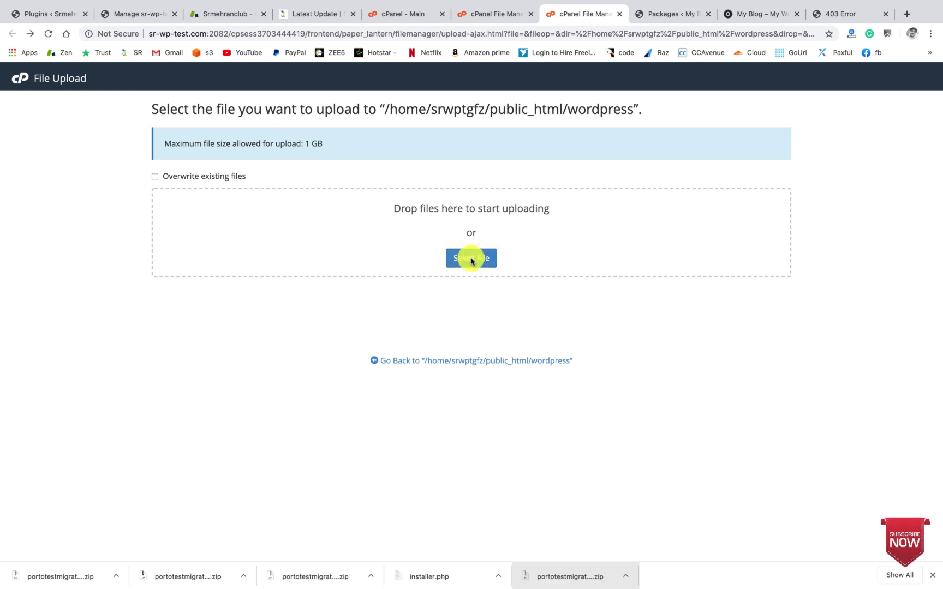
pyautogui.moveTo(437, 573); pyautogui.dragTo(442, 227)
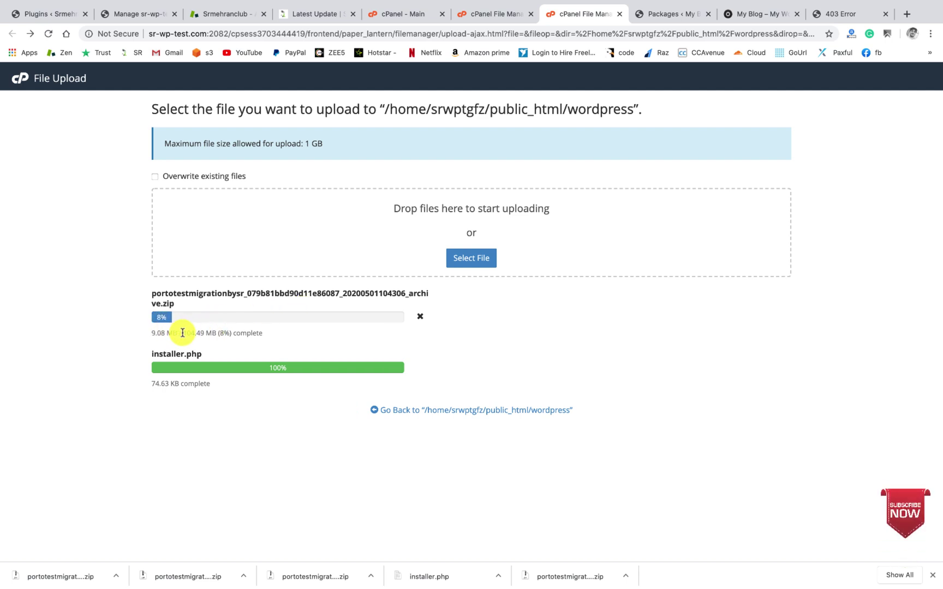
pyautogui.moveTo(194, 331); pyautogui.dragTo(214, 328)
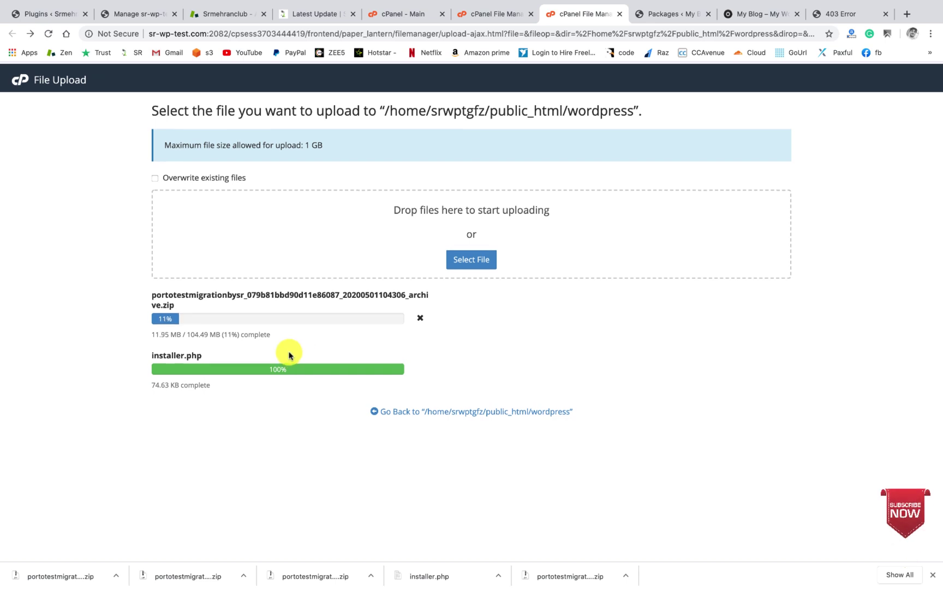
pyautogui.scroll(1, 288, 354)
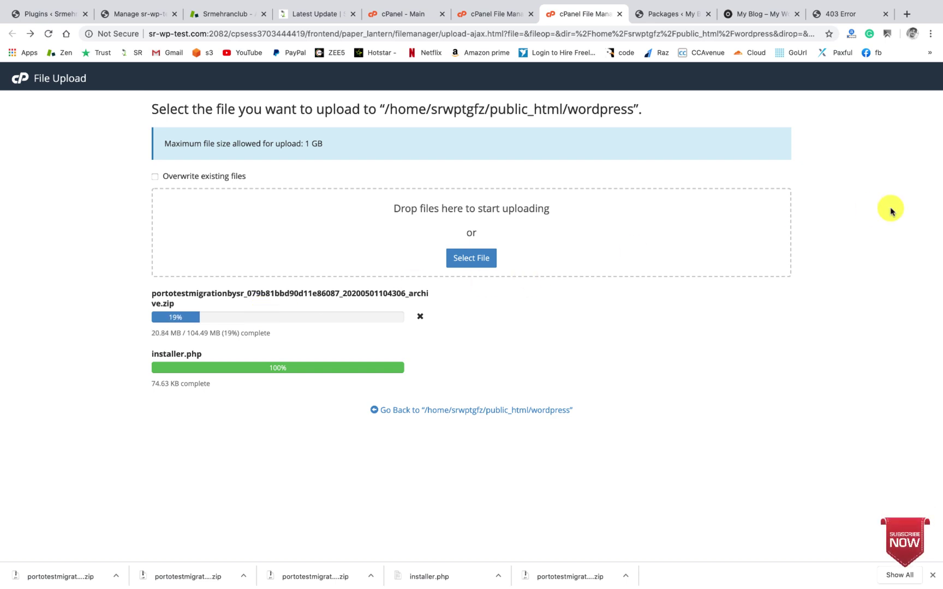
pyautogui.click(841, 13)
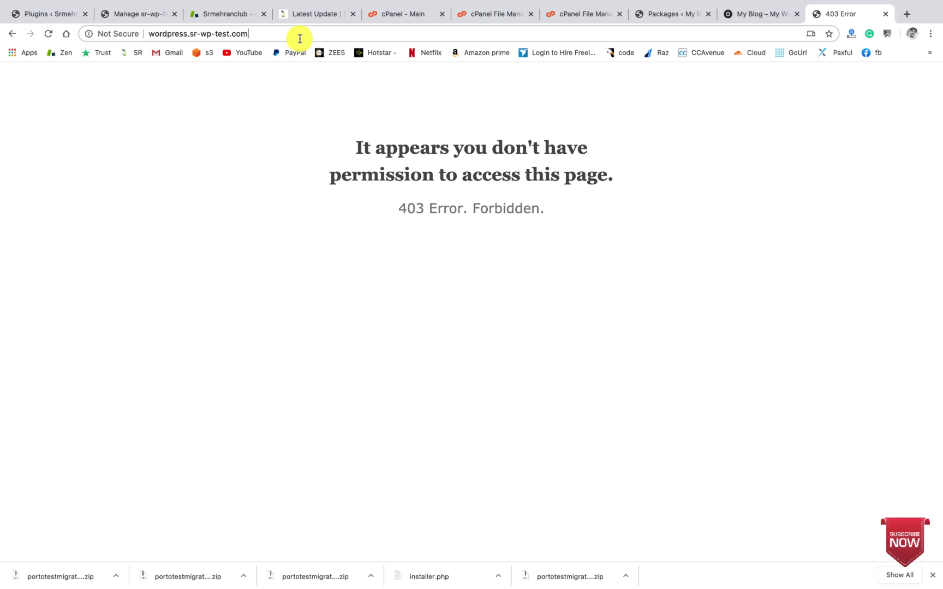
# Step: Load wordpress.sr-wp-test.com/installer.php and note its Archive not found notice
pyautogui.write('/')
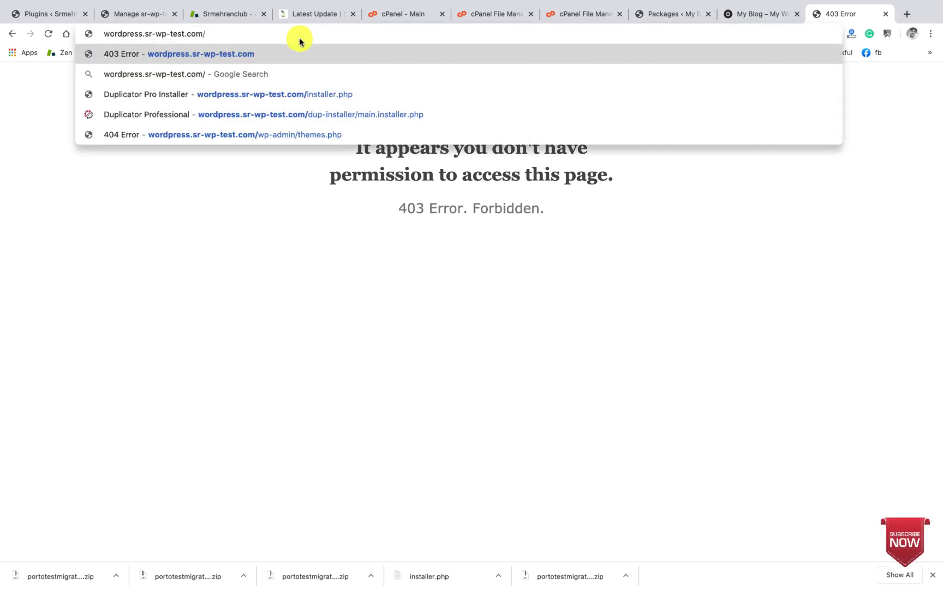
pyautogui.write('inst')
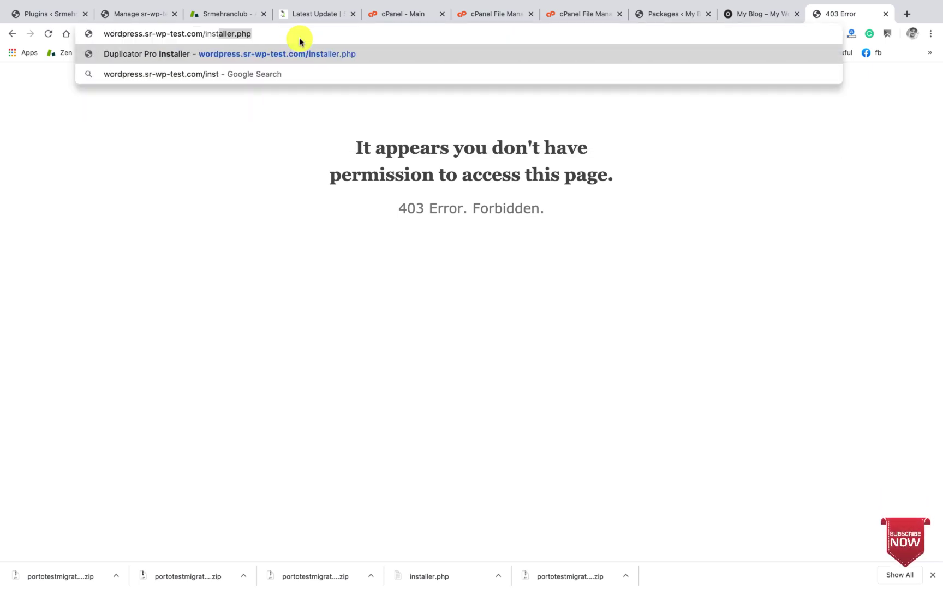
pyautogui.write('aller.php')
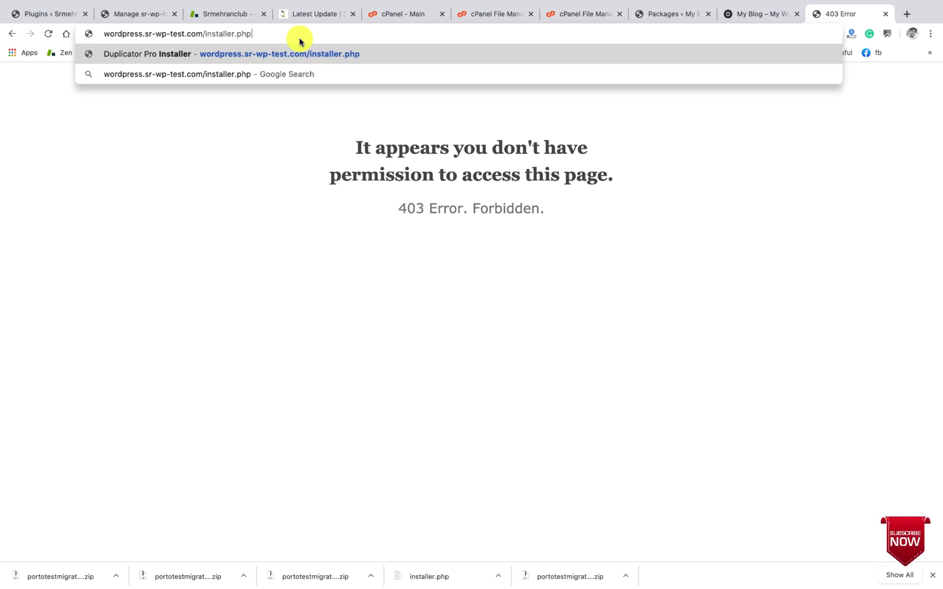
pyautogui.press('Return')
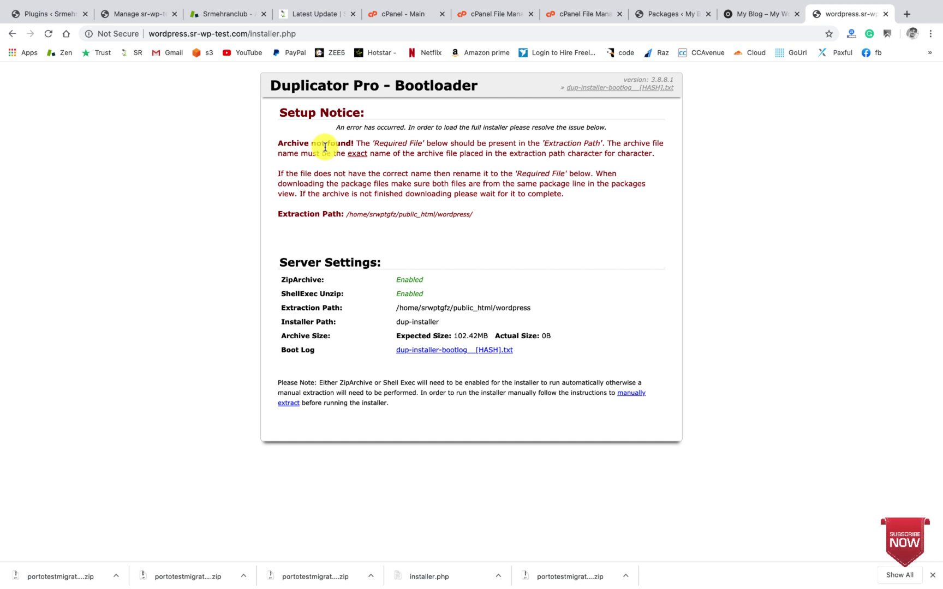
pyautogui.click(677, 19)
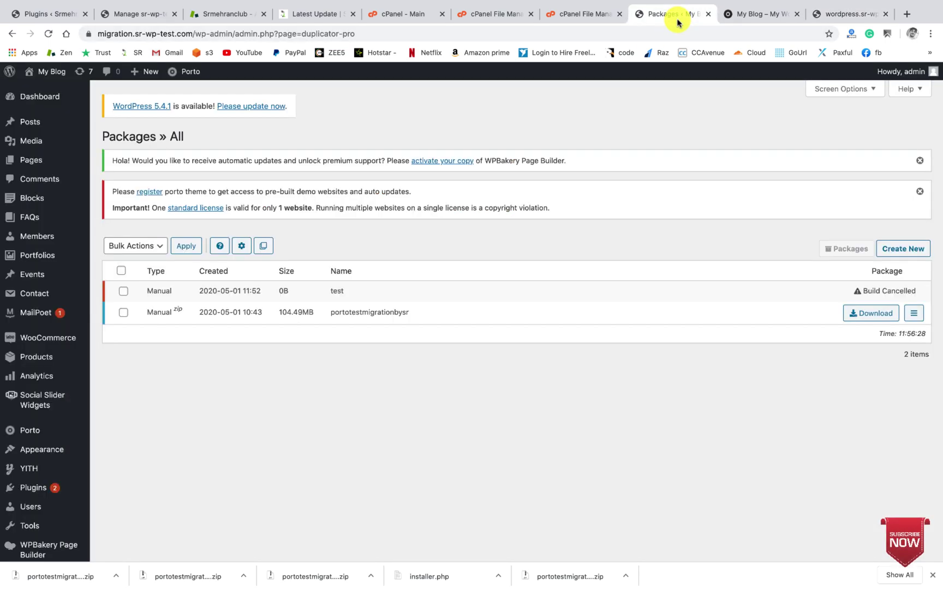
pyautogui.click(847, 15)
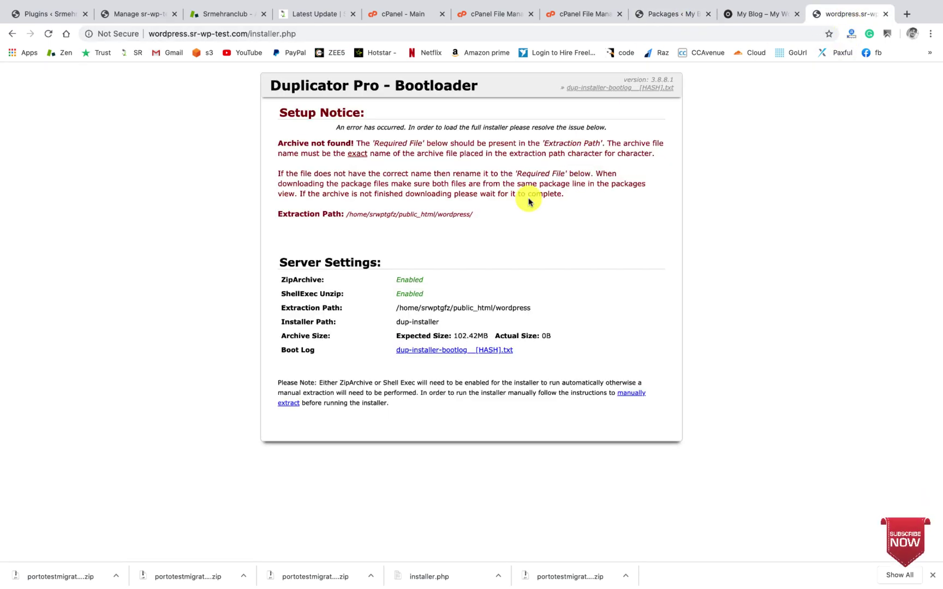
# Step: Watch the 104.49 MB archive upload reach 100%, then close the File Upload tab
pyautogui.click(566, 16)
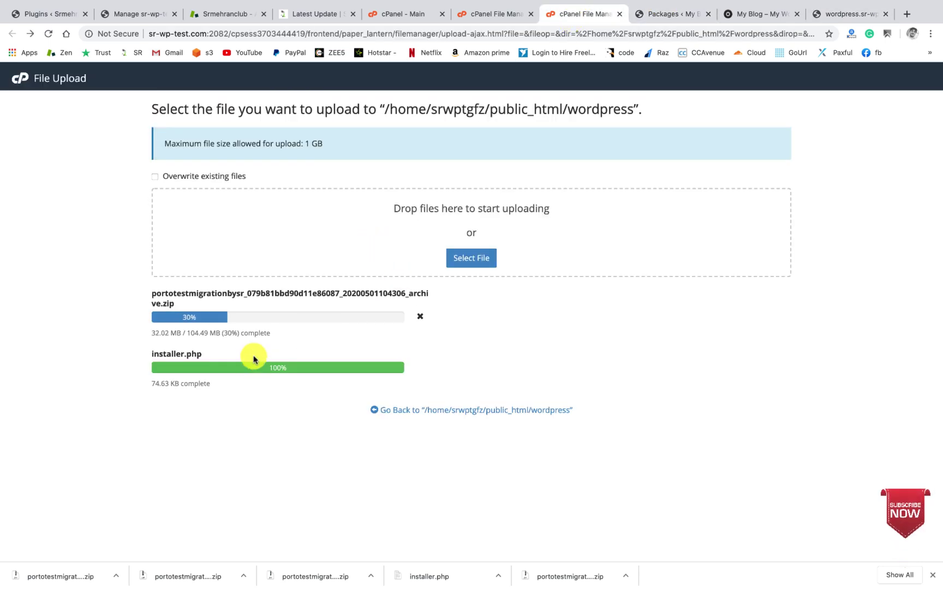
pyautogui.click(842, 20)
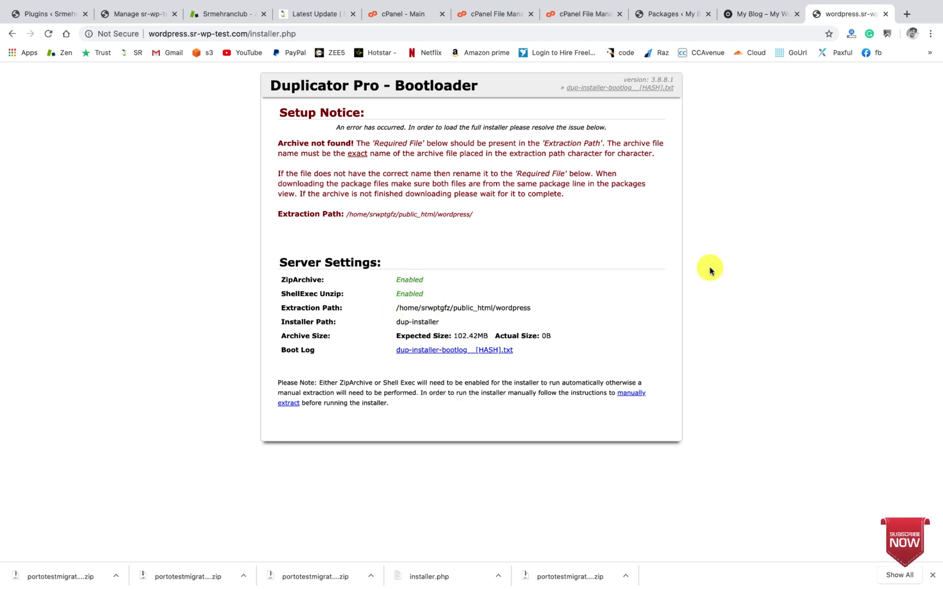
pyautogui.click(588, 15)
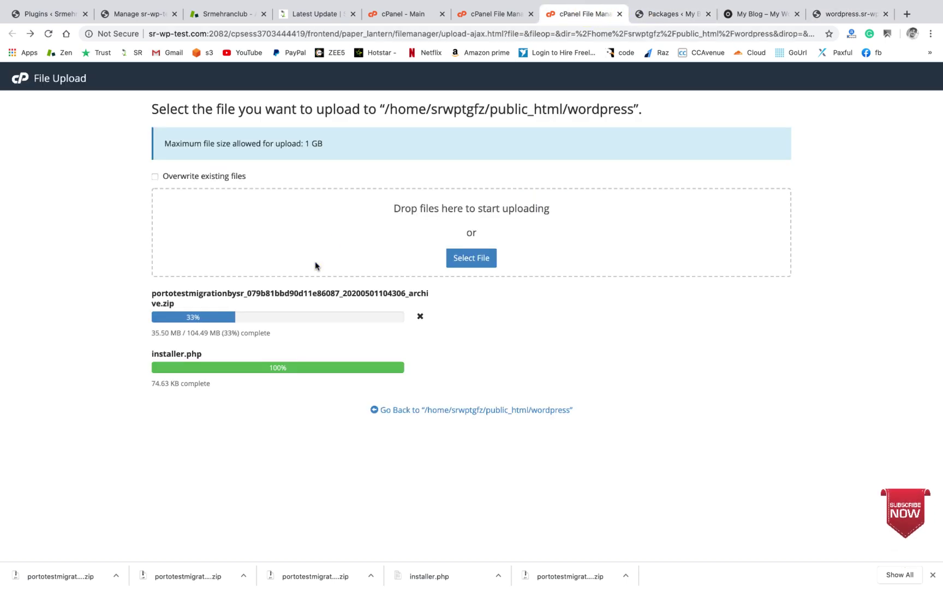
pyautogui.press('super+9')
pyautogui.press('super+7')
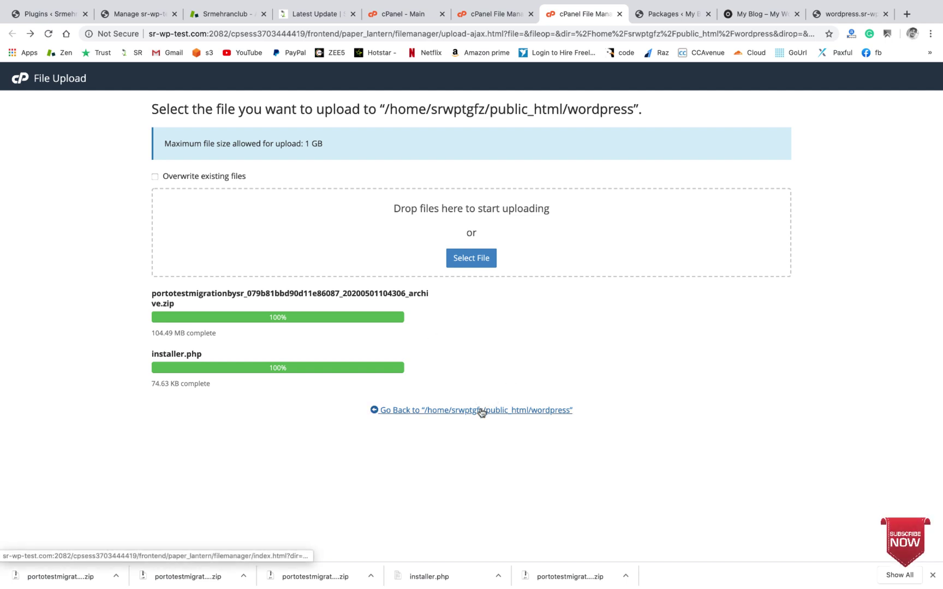
pyautogui.press('super+w')
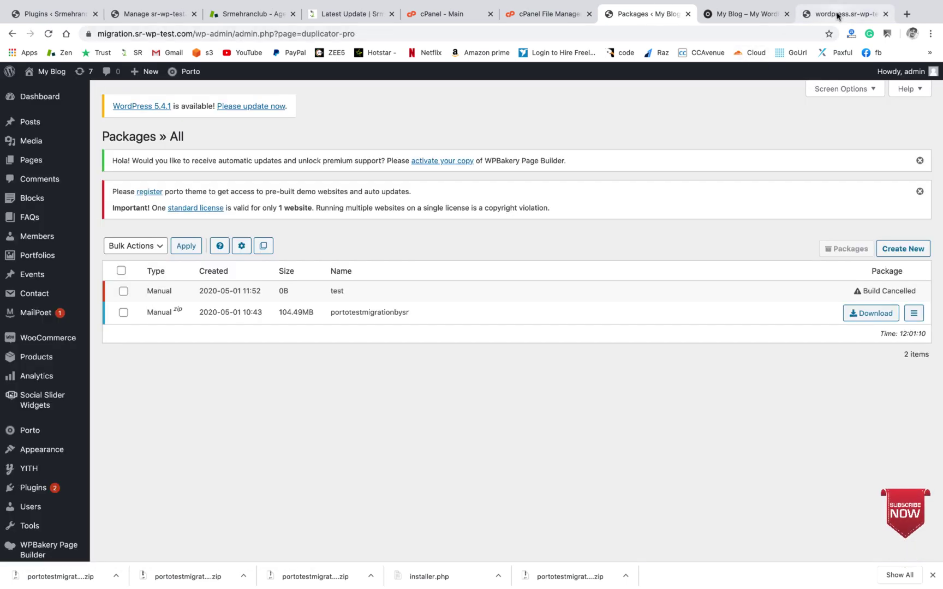
# Step: Reload the installer, enter the package password, verify it, and submit it
pyautogui.click(837, 15)
pyautogui.click(48, 34)
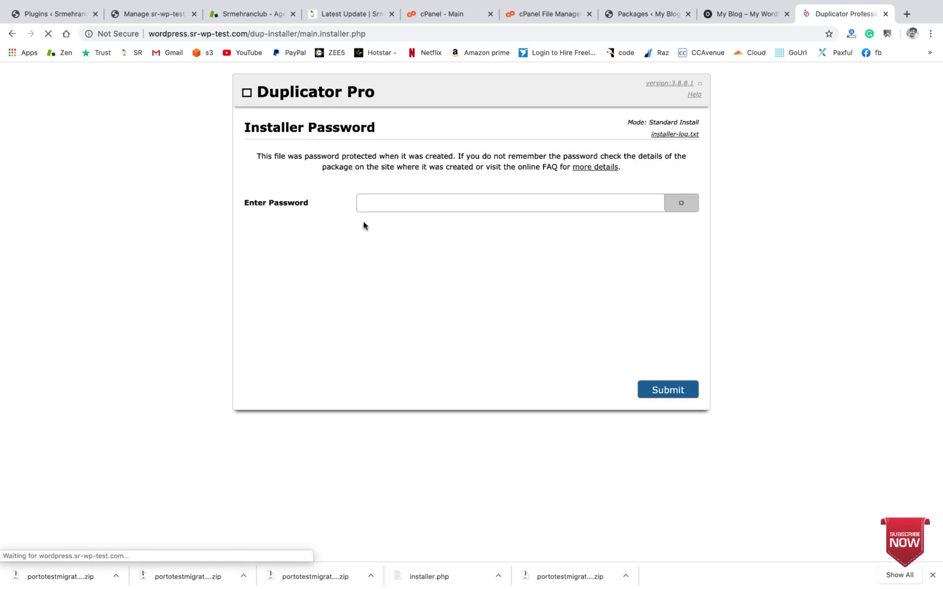
pyautogui.click(425, 205)
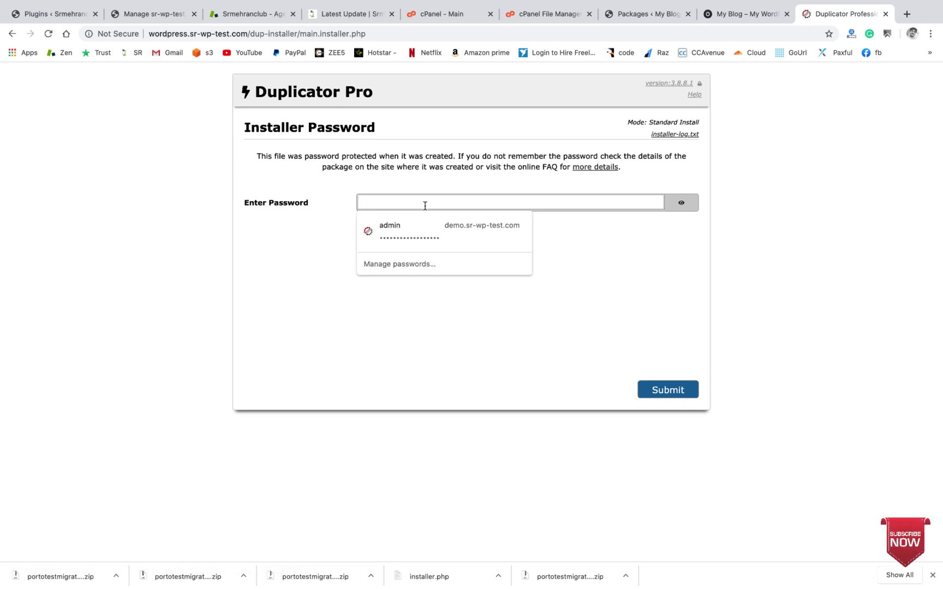
pyautogui.press('Escape')
pyautogui.click(372, 200)
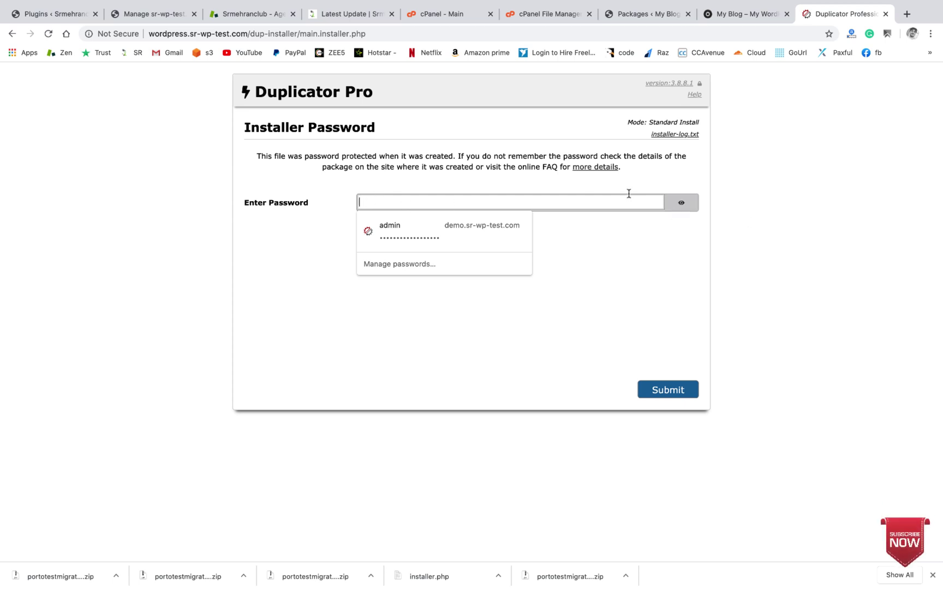
pyautogui.write('••')
pyautogui.click(689, 205)
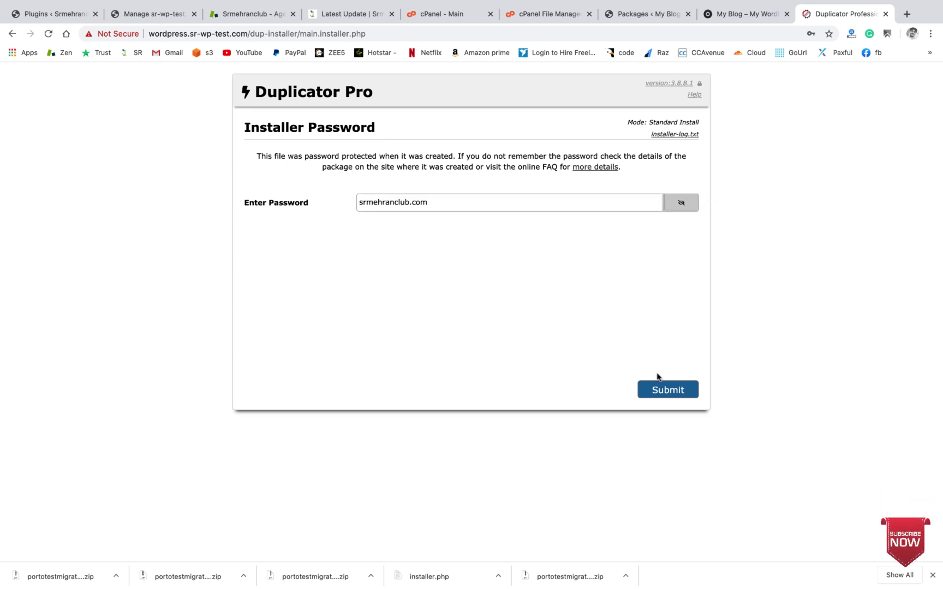
pyautogui.click(664, 388)
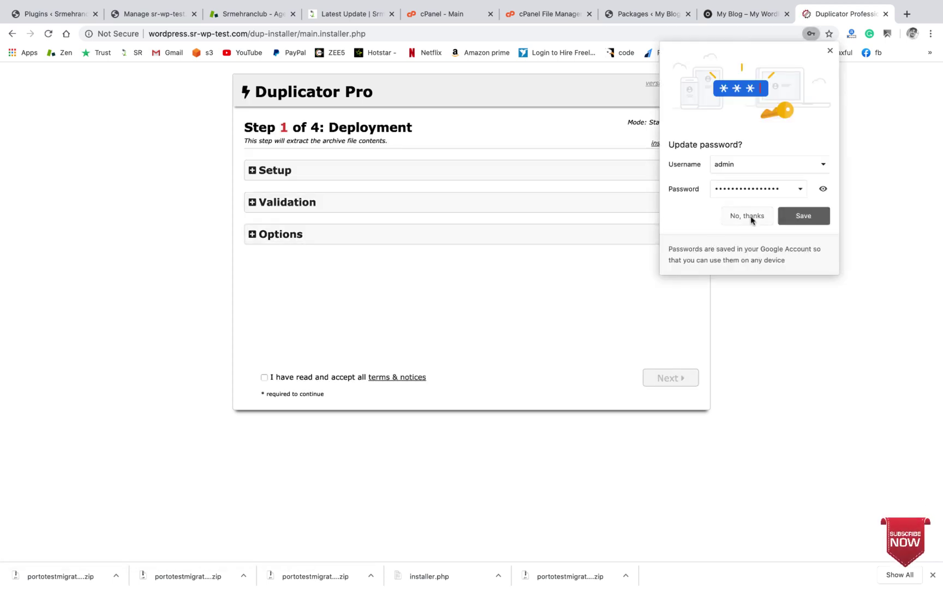
# Step: Decline Chrome's password update, review Setup and Validation, and accept the terms
pyautogui.click(746, 216)
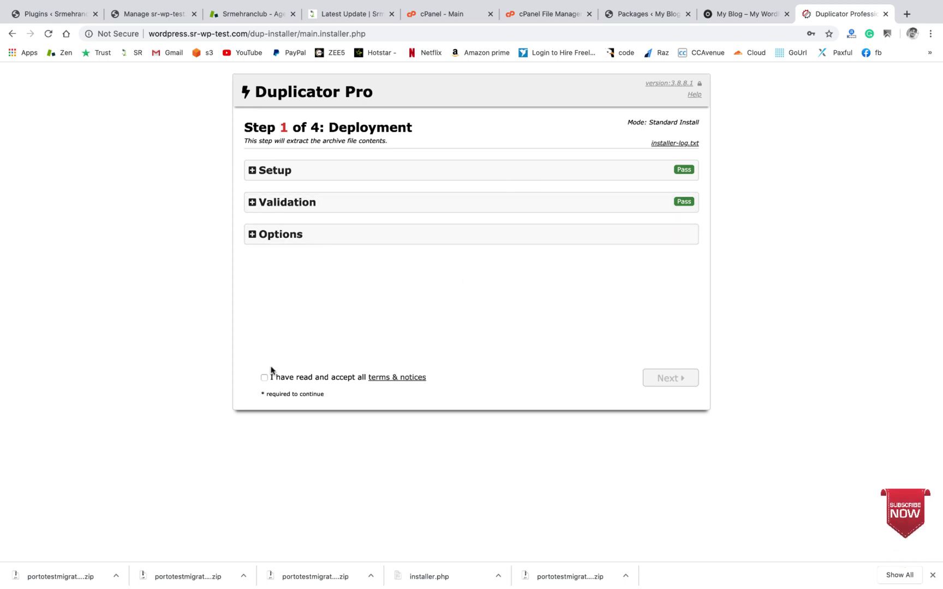
pyautogui.click(412, 175)
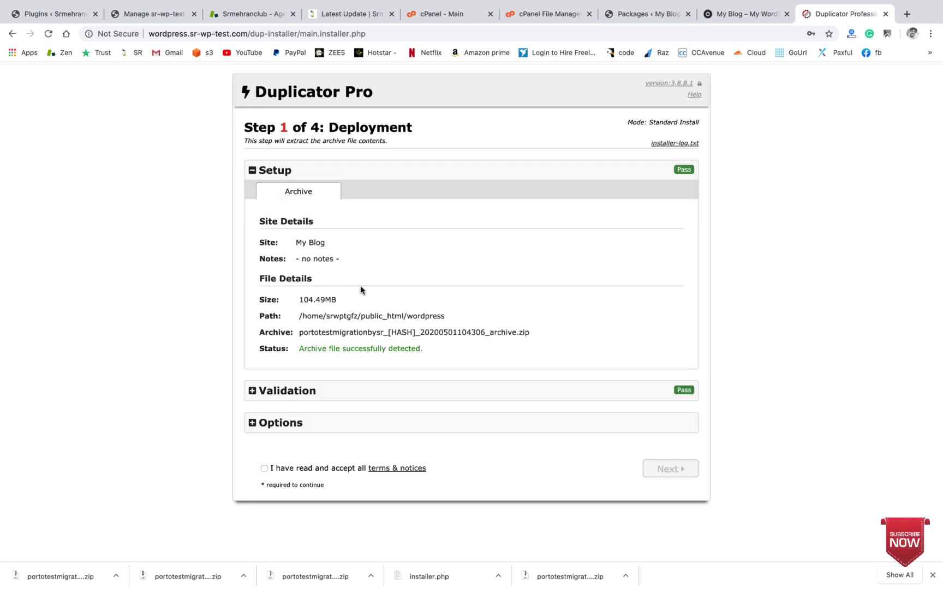
pyautogui.click(328, 391)
pyautogui.scroll(-3, 327, 390)
pyautogui.scroll(-2, 328, 390)
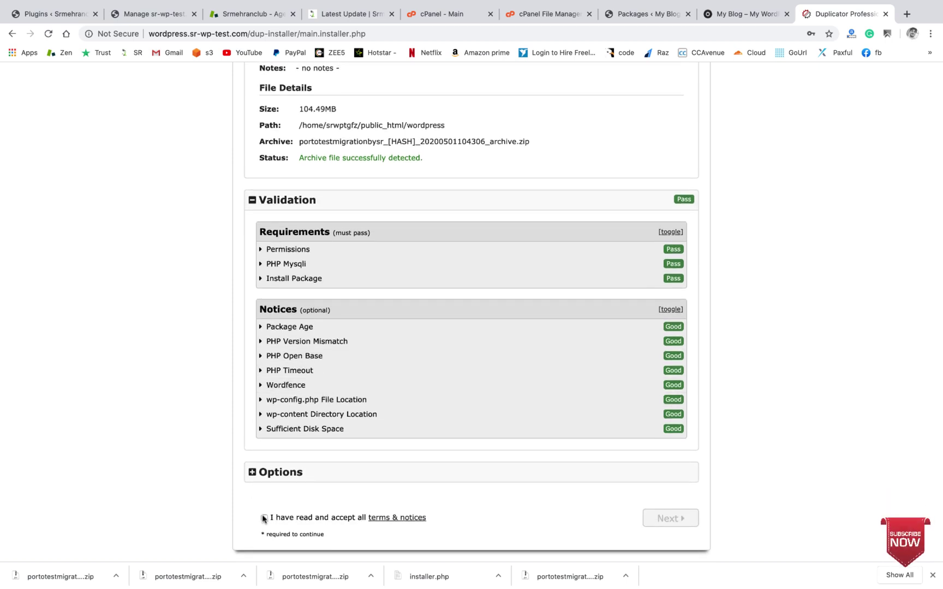
pyautogui.click(263, 519)
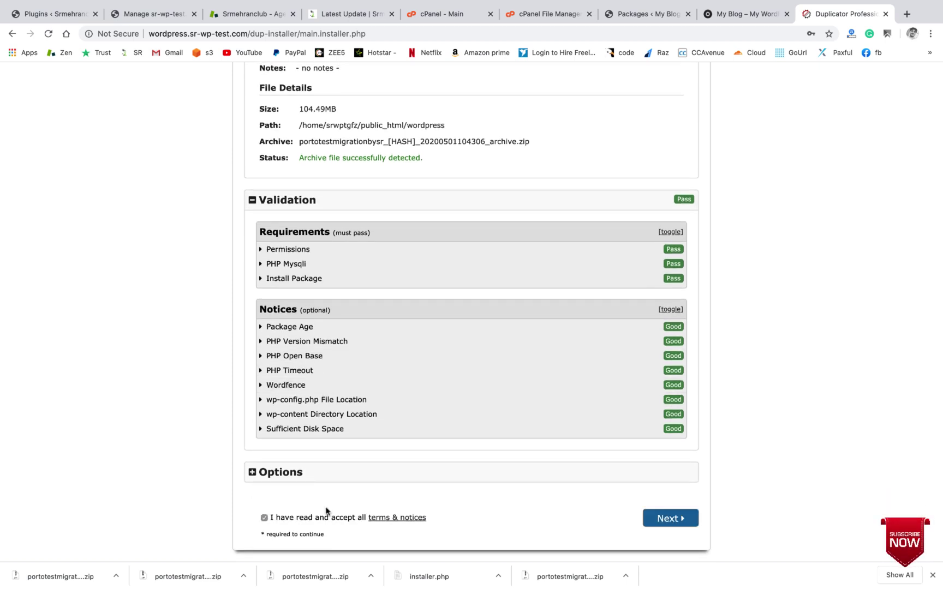
pyautogui.click(379, 470)
pyautogui.scroll(-3, 338, 474)
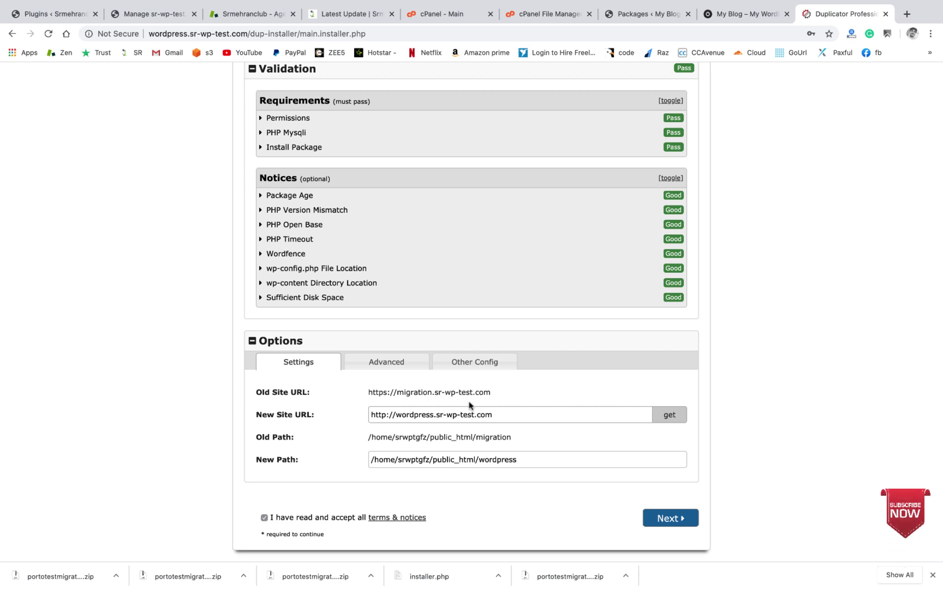
pyautogui.click(504, 416)
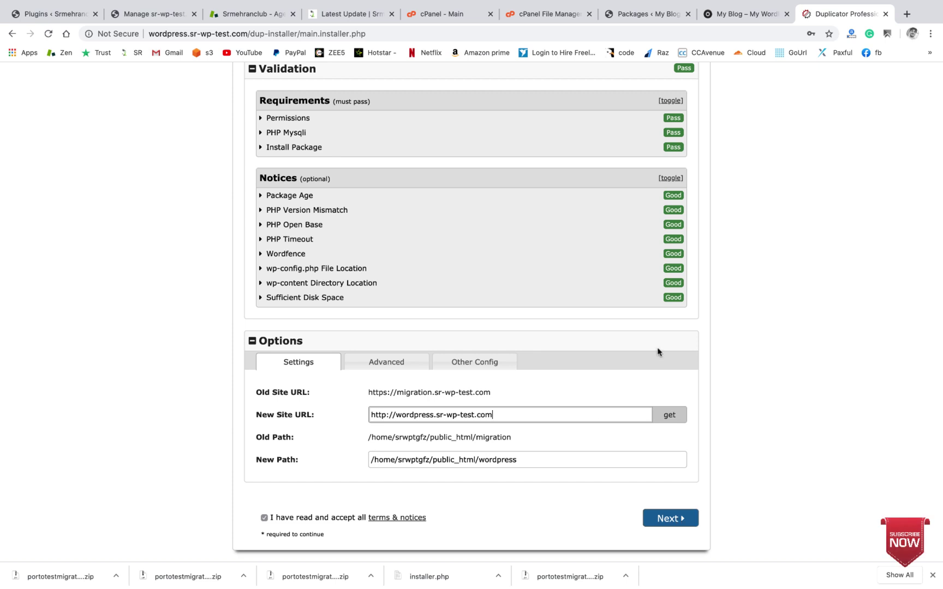
pyautogui.scroll(10, 622, 302)
pyautogui.scroll(-10, 595, 280)
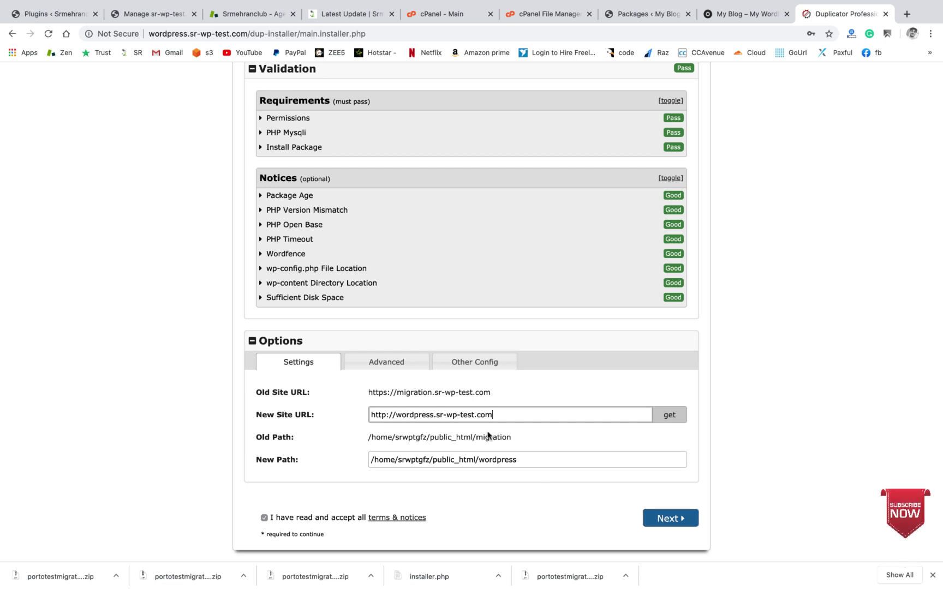
pyautogui.click(680, 519)
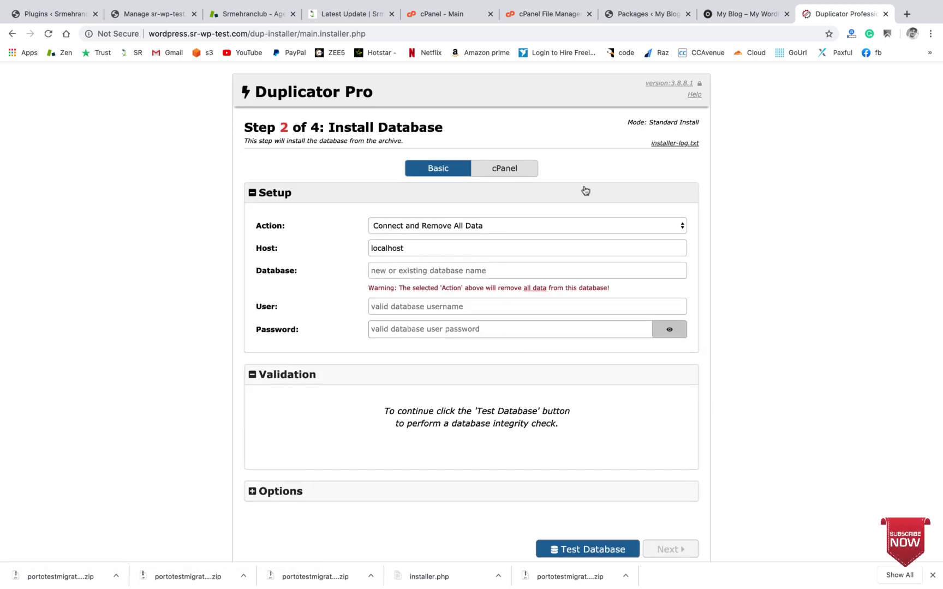
# Step: Leave the installer at Step 2 and switch to the cPanel File Manager tab
pyautogui.scroll(-2, 435, 283)
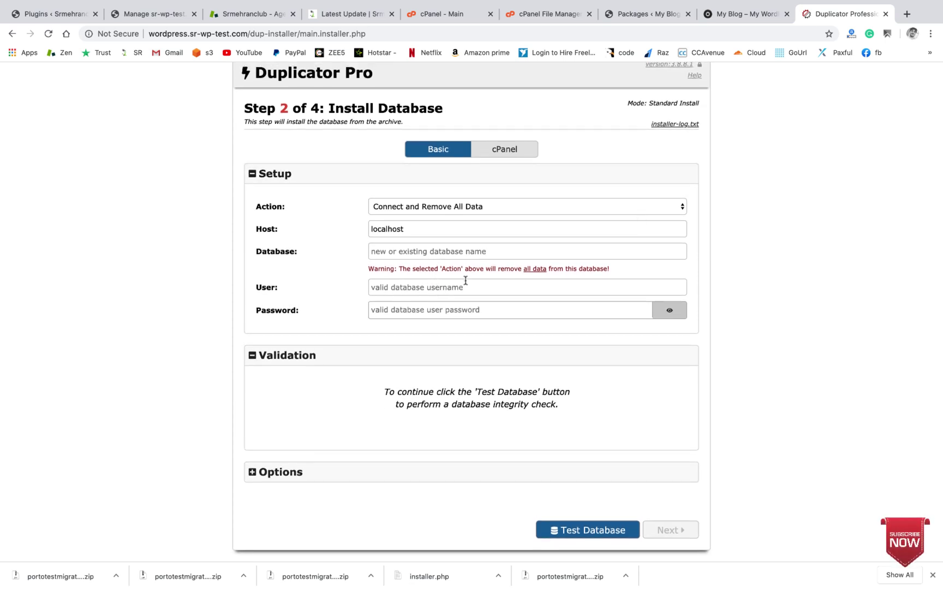
pyautogui.click(534, 15)
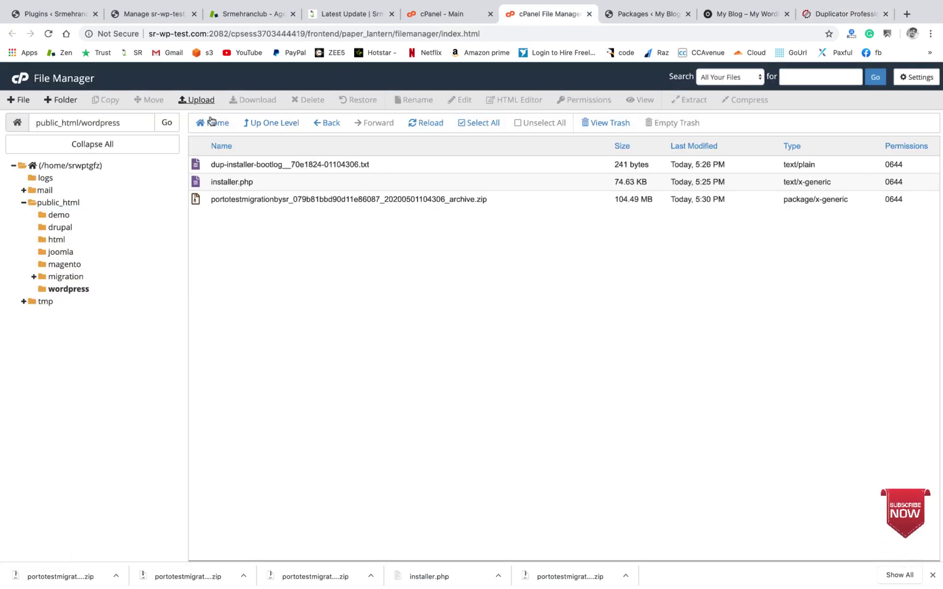
# Step: Refresh the public_html/wordpress file list and select the 104.49 MB archive zip
pyautogui.click(423, 124)
pyautogui.scroll(2, 305, 305)
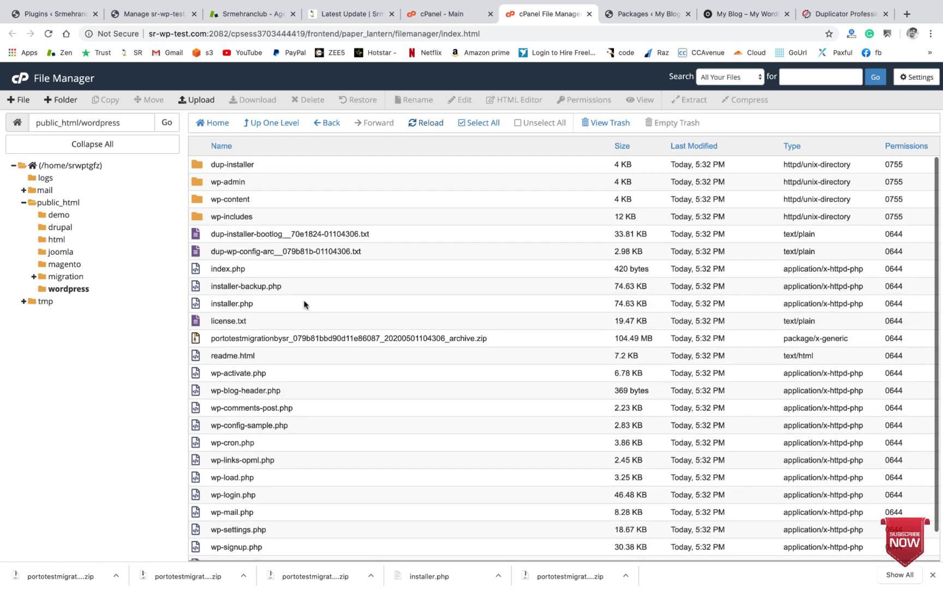
pyautogui.click(553, 185)
pyautogui.click(493, 343)
# Step: Create a new MySQL database named test in cPanel's MySQL Databases
pyautogui.press('super+bracketleft')
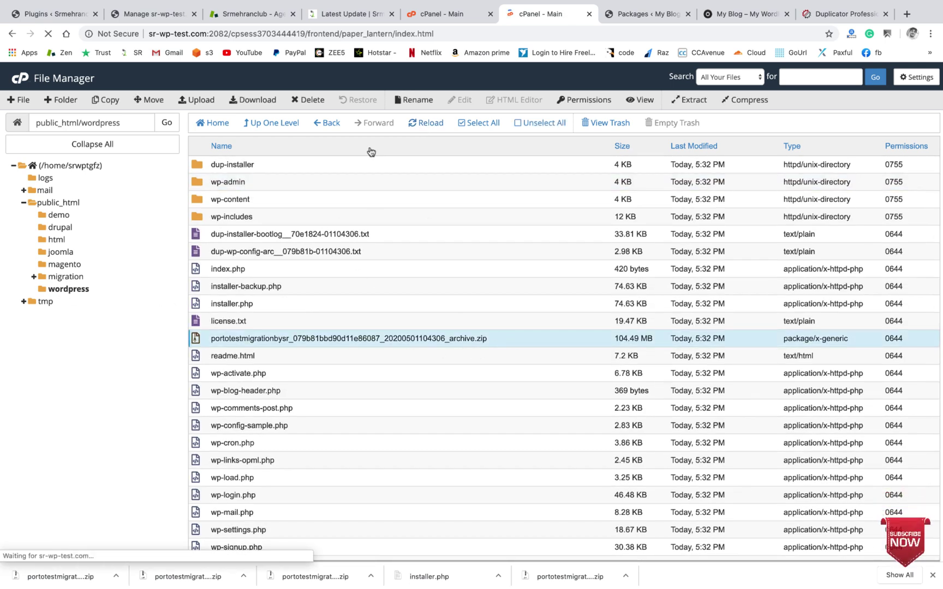
pyautogui.scroll(-3, 249, 309)
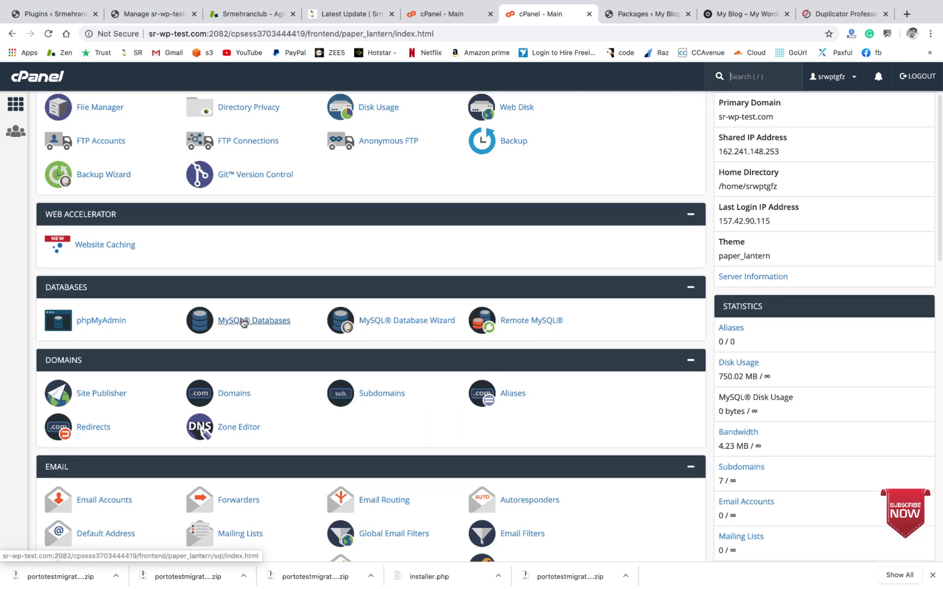
pyautogui.click(245, 320)
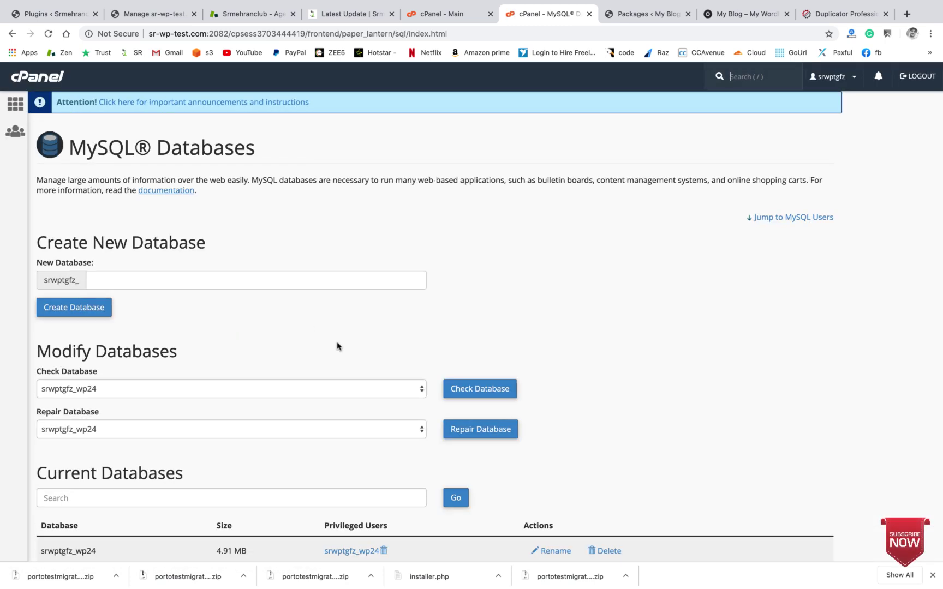
pyautogui.click(157, 238)
pyautogui.write('test')
pyautogui.click(95, 271)
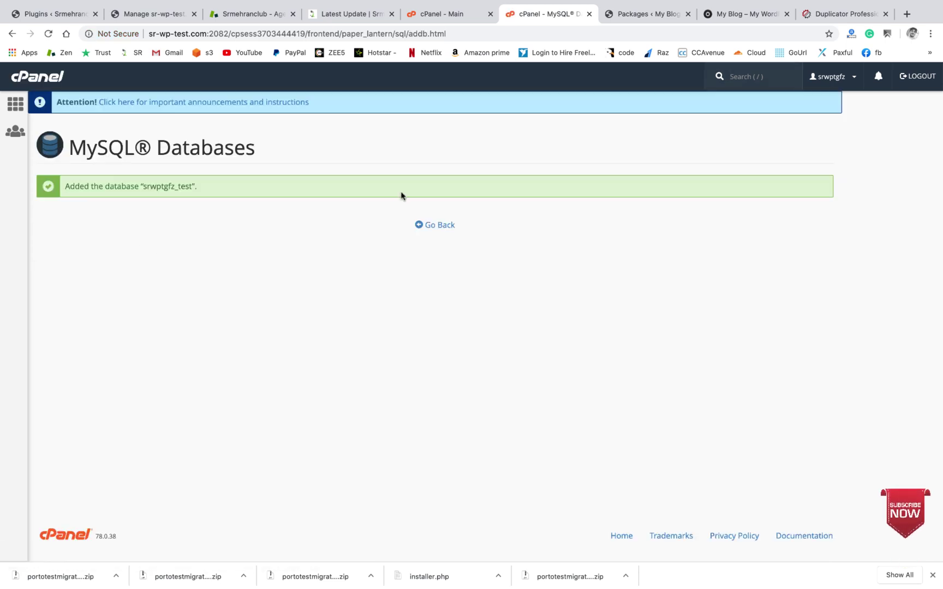
pyautogui.click(435, 225)
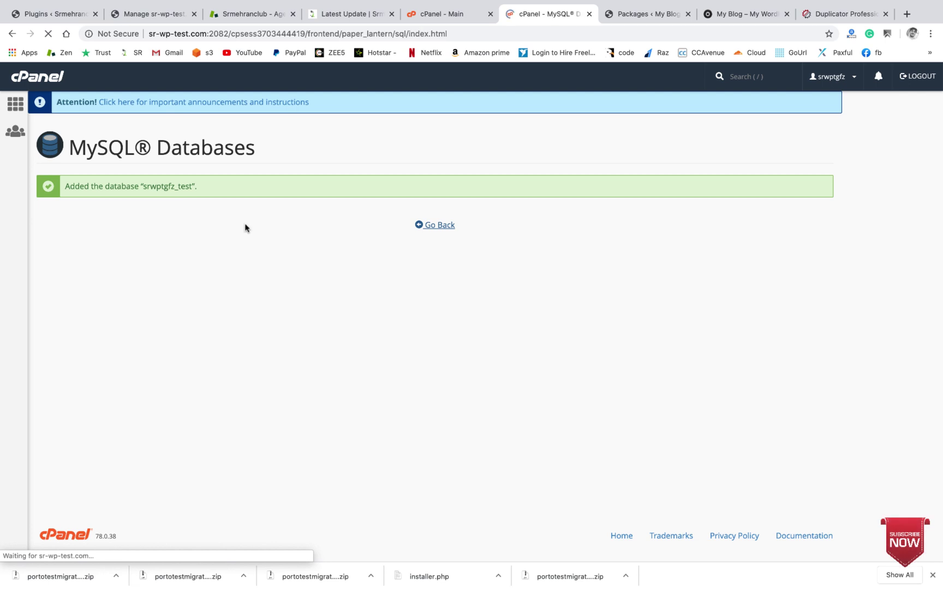
# Step: Create the MySQL user test with a generated strong password, copying that password
pyautogui.scroll(-15, 210, 358)
pyautogui.scroll(1, 210, 358)
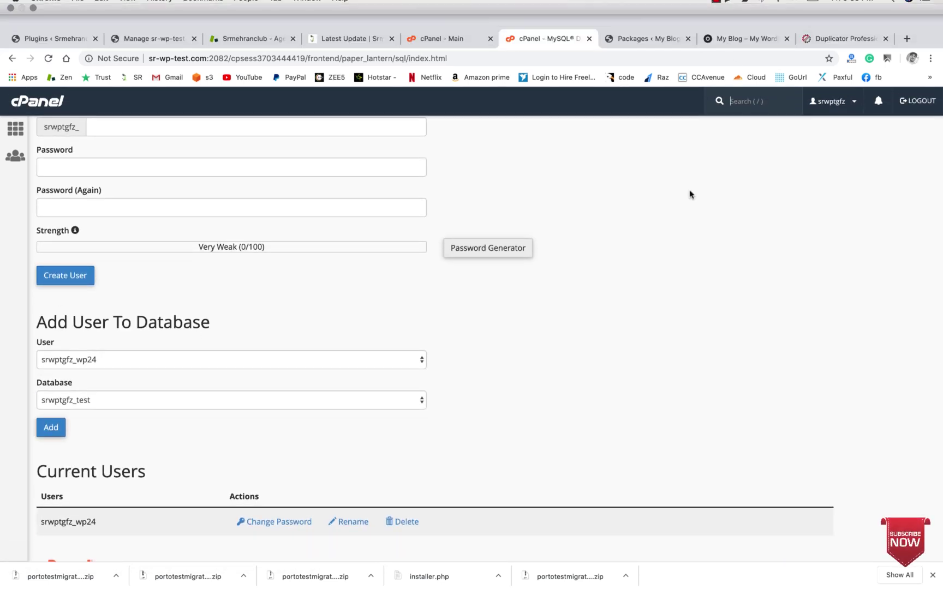
pyautogui.scroll(3, 205, 185)
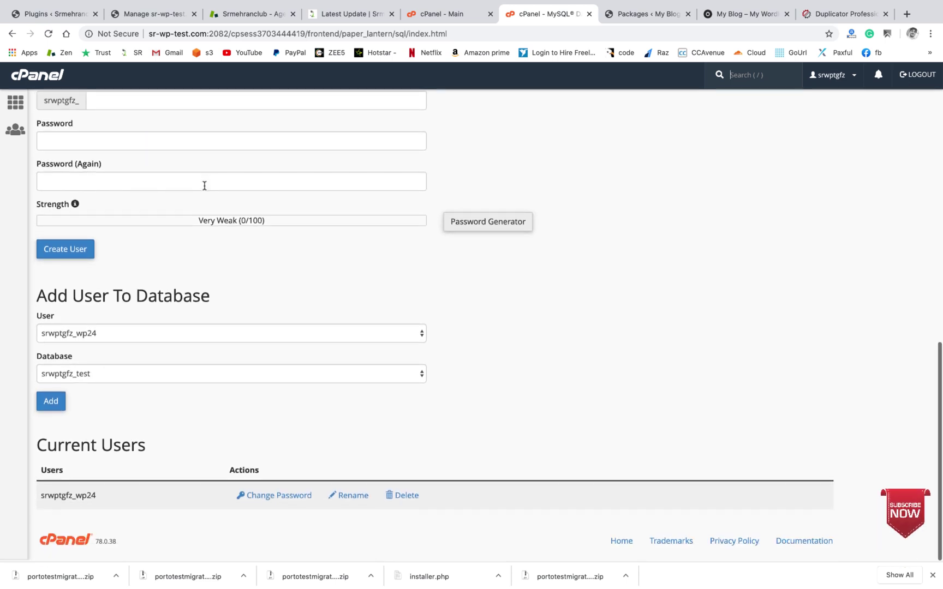
pyautogui.click(162, 177)
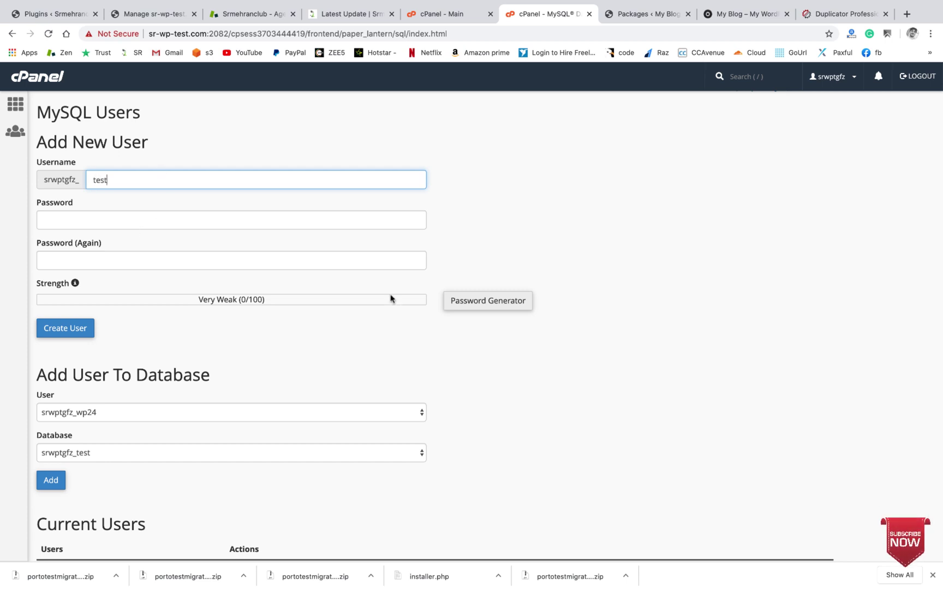
pyautogui.click(490, 308)
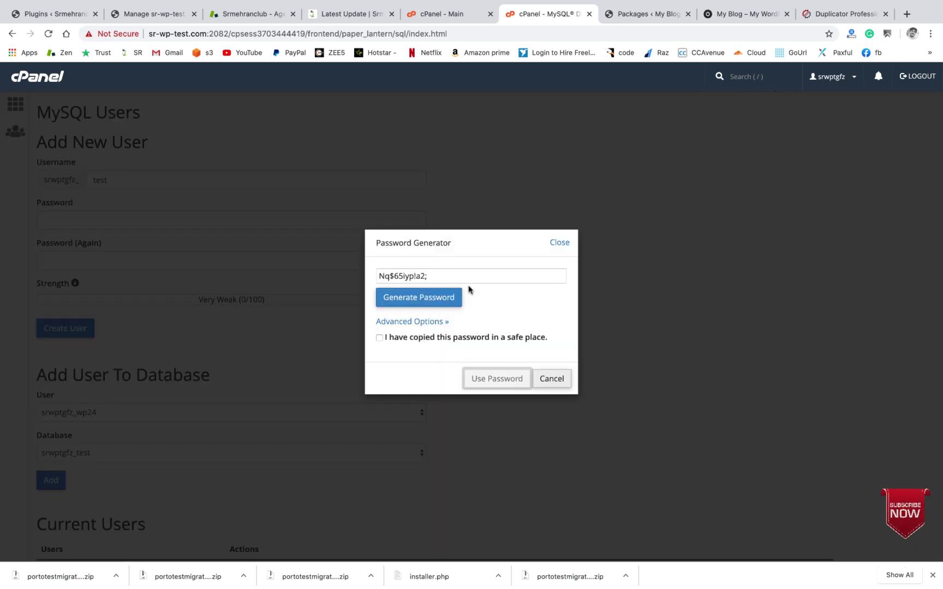
pyautogui.tripleClick(468, 278)
pyautogui.rightClick(469, 279)
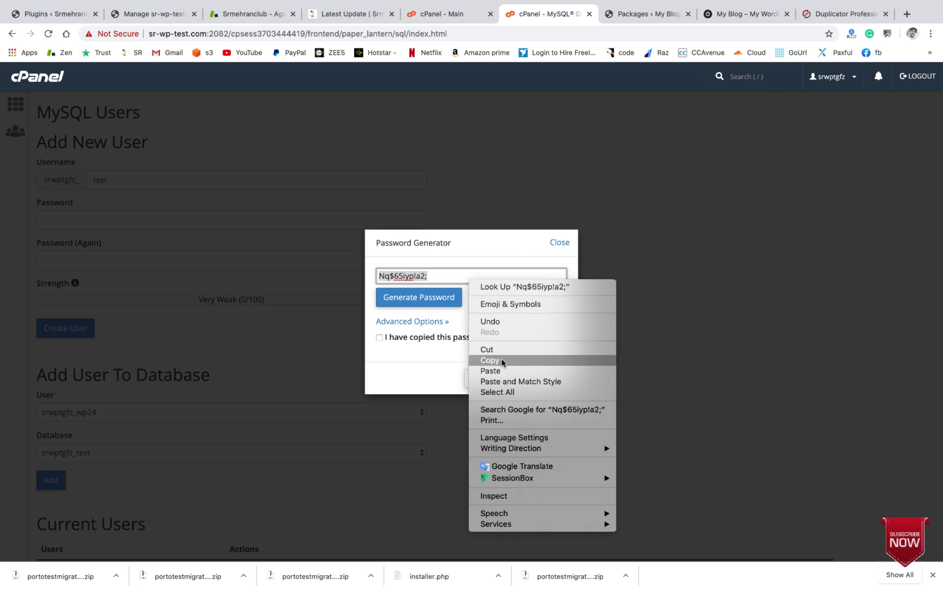
pyautogui.click(490, 361)
pyautogui.click(379, 338)
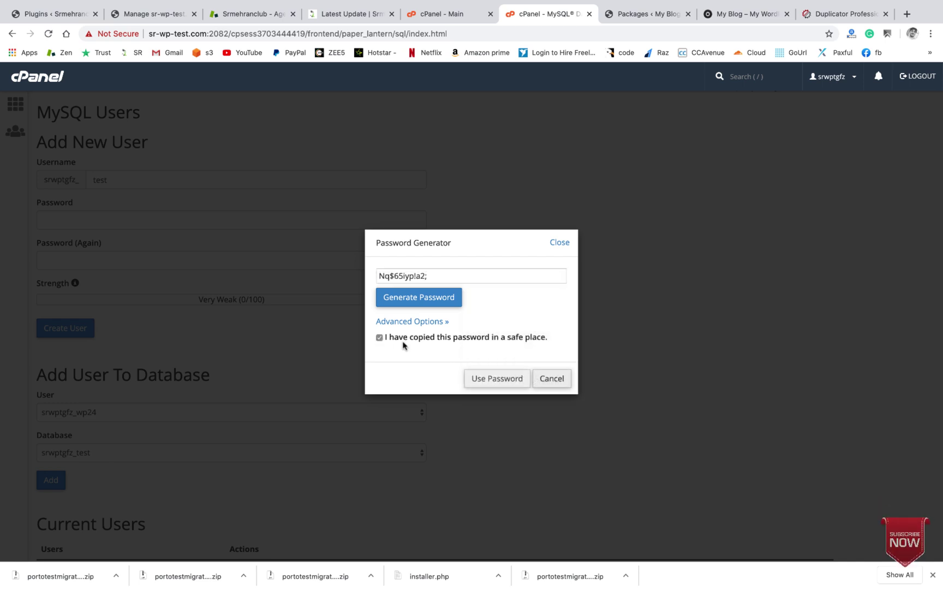
pyautogui.click(487, 387)
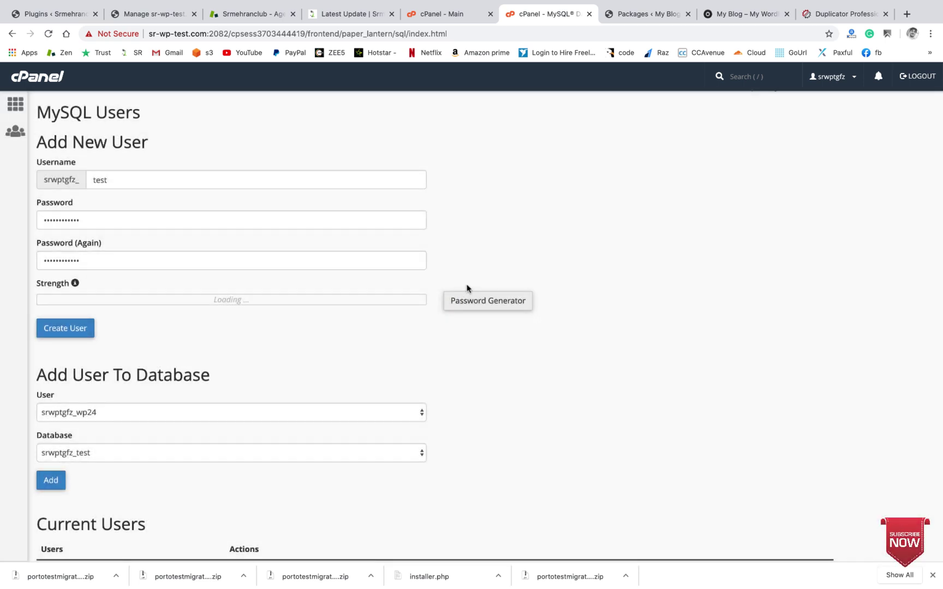
pyautogui.click(80, 331)
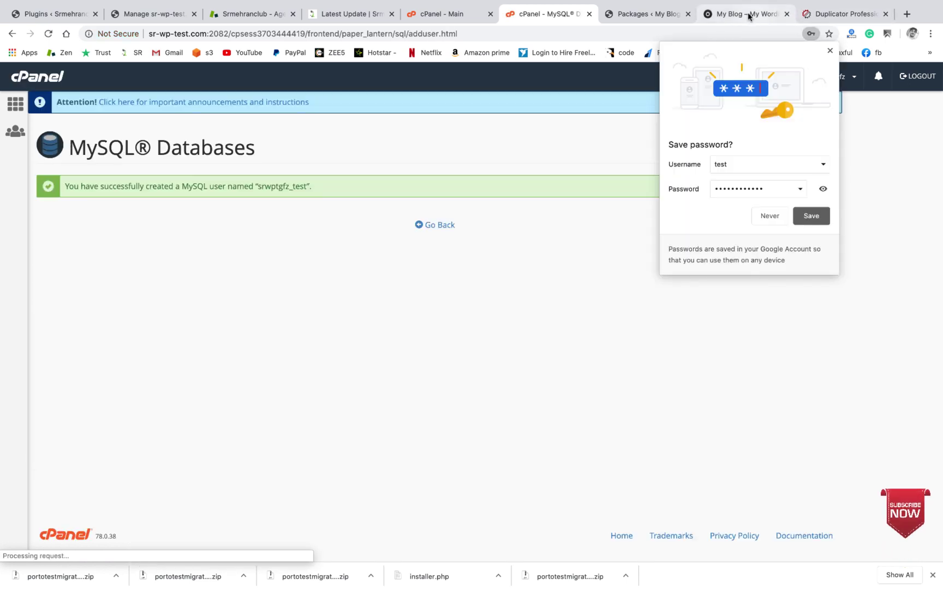
# Step: Paste the generated password into the installer's database Password field
pyautogui.click(748, 17)
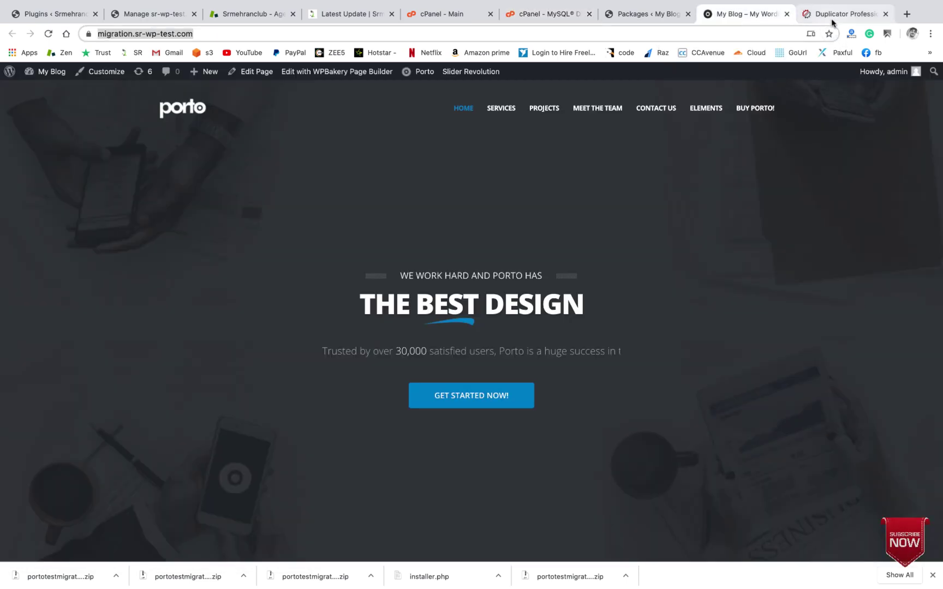
pyautogui.click(835, 16)
pyautogui.click(422, 310)
pyautogui.press('super+v')
pyautogui.click(859, 335)
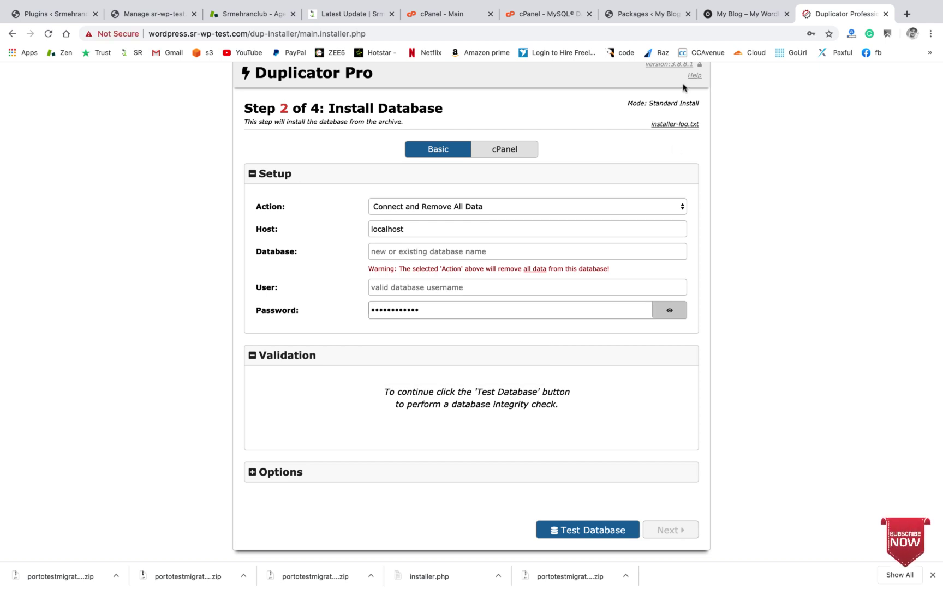
pyautogui.click(635, 14)
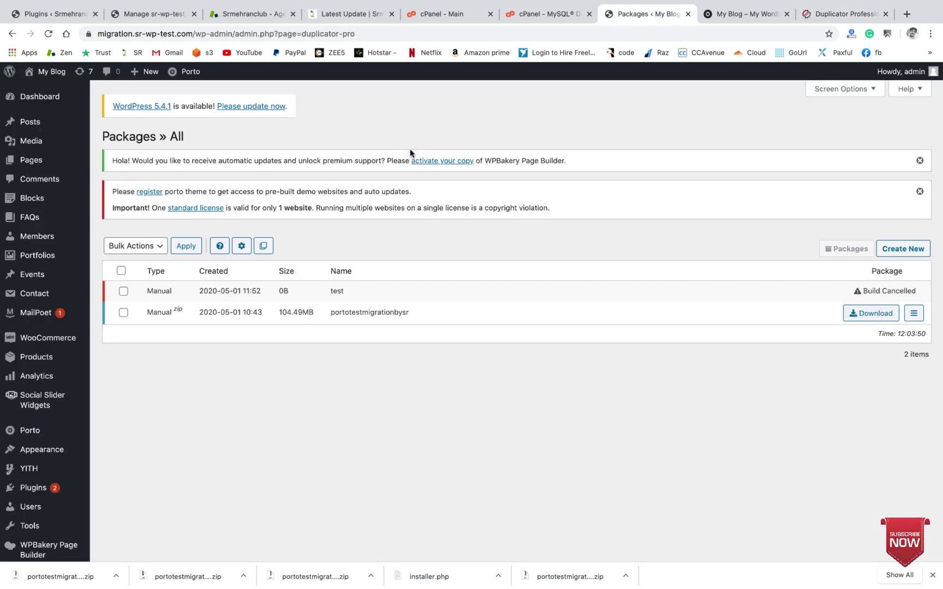
pyautogui.click(557, 18)
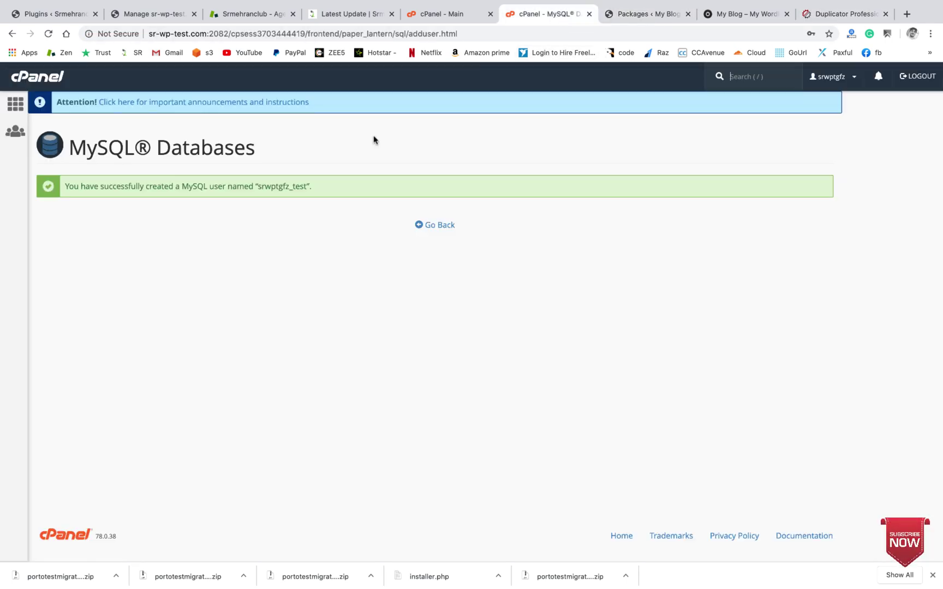
# Step: Add the test user to the test database with ALL PRIVILEGES
pyautogui.click(429, 225)
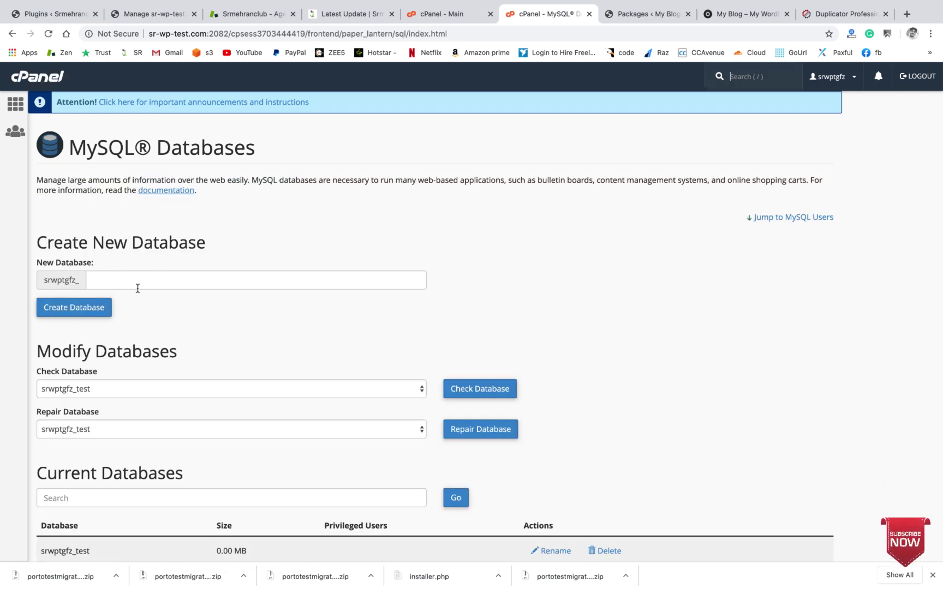
pyautogui.scroll(-12, 134, 285)
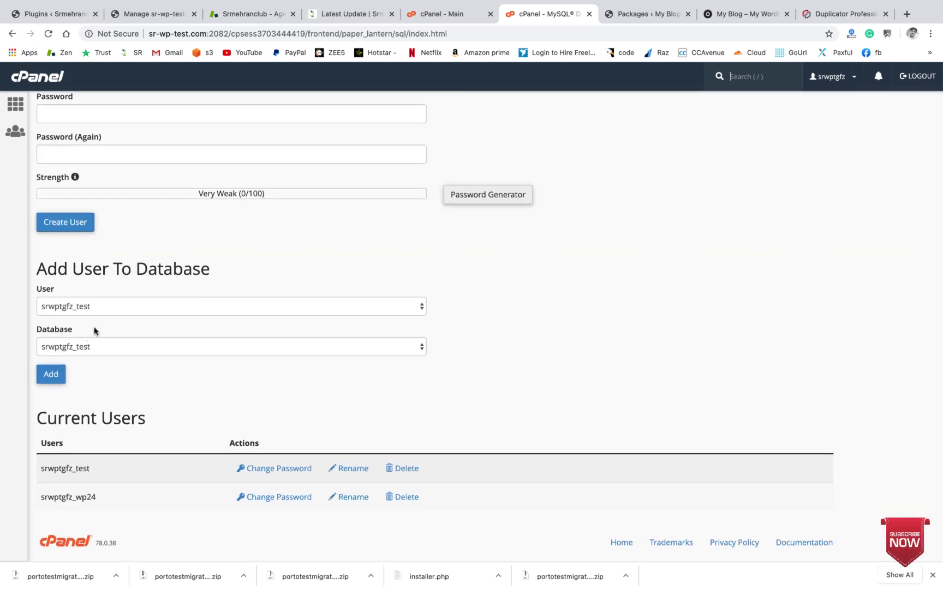
pyautogui.click(62, 370)
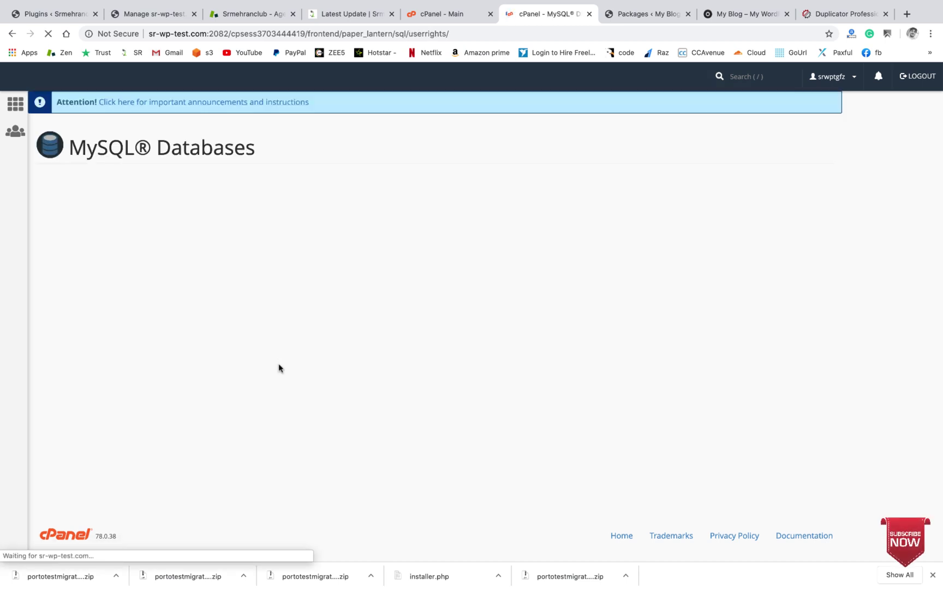
pyautogui.click(45, 247)
pyautogui.scroll(-2, 78, 270)
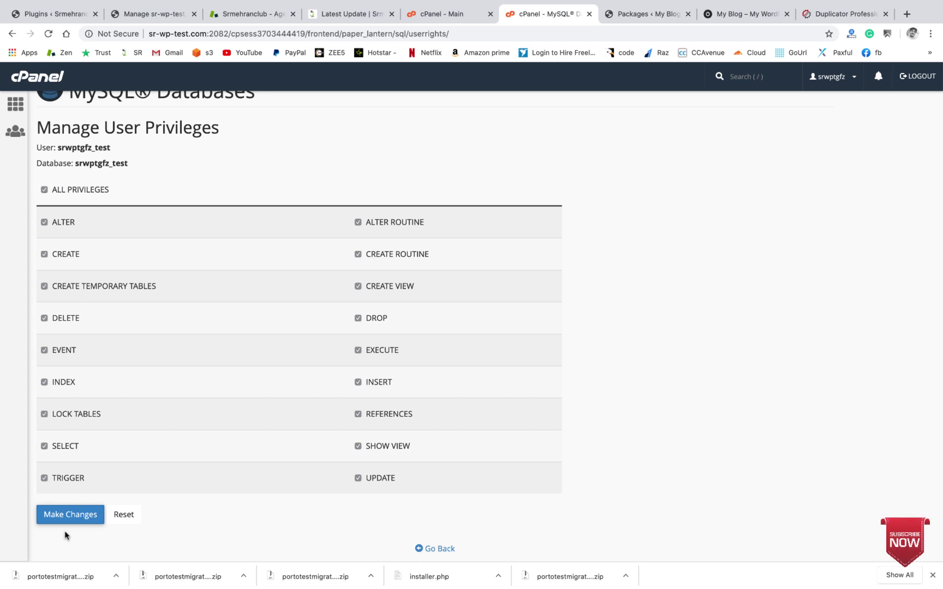
pyautogui.click(62, 519)
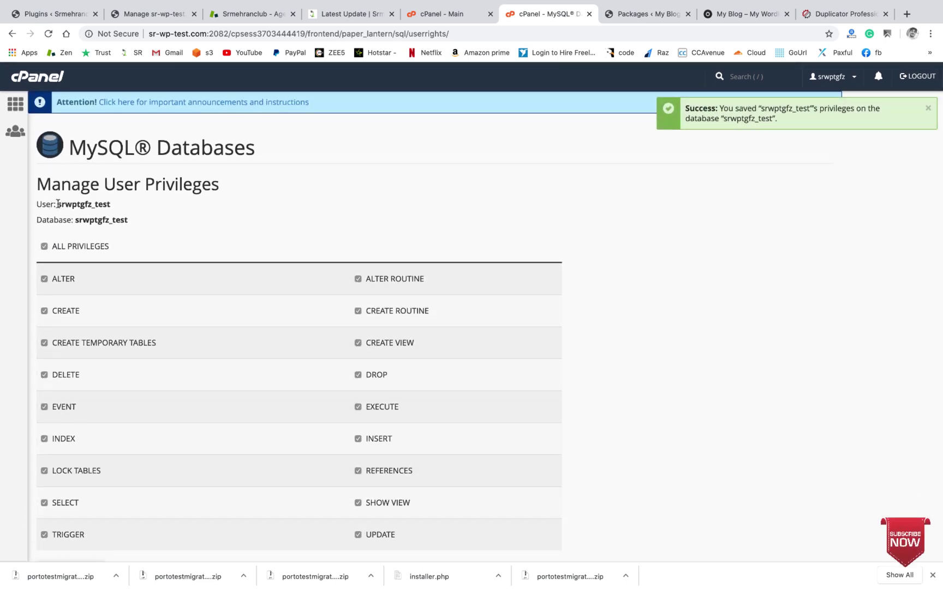
# Step: Copy the prefixed test name and paste it into the installer's Database field
pyautogui.moveTo(58, 204); pyautogui.dragTo(115, 206)
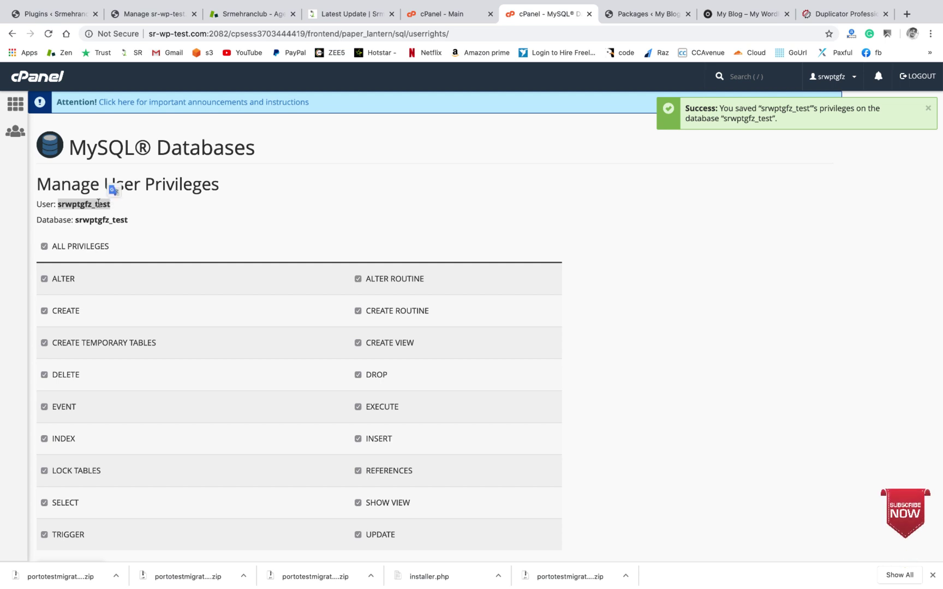
pyautogui.rightClick(99, 206)
pyautogui.click(175, 226)
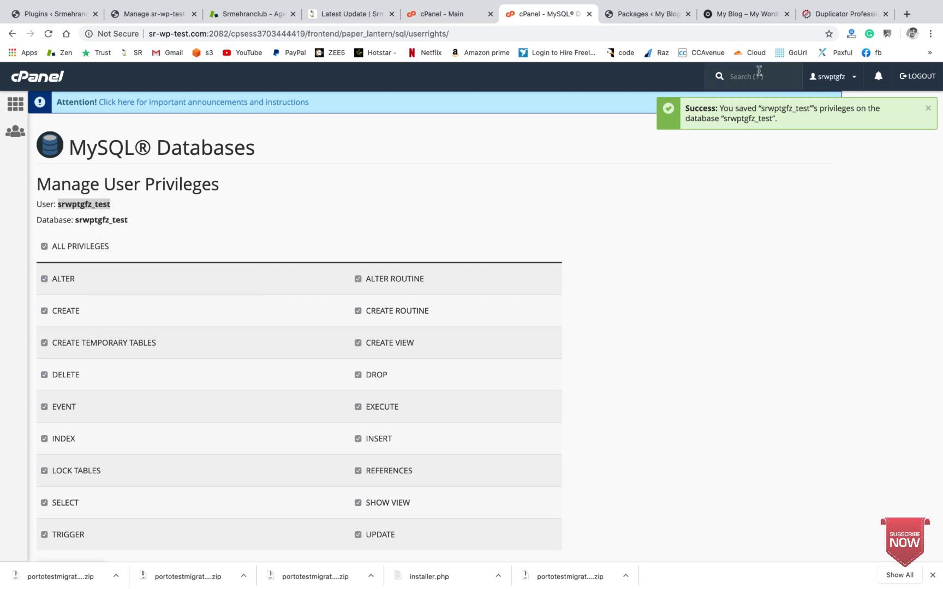
pyautogui.click(836, 10)
pyautogui.click(392, 252)
pyautogui.press('super+v')
# Step: Paste the prefixed test user into User, pass Test Database, and click Next
pyautogui.click(414, 289)
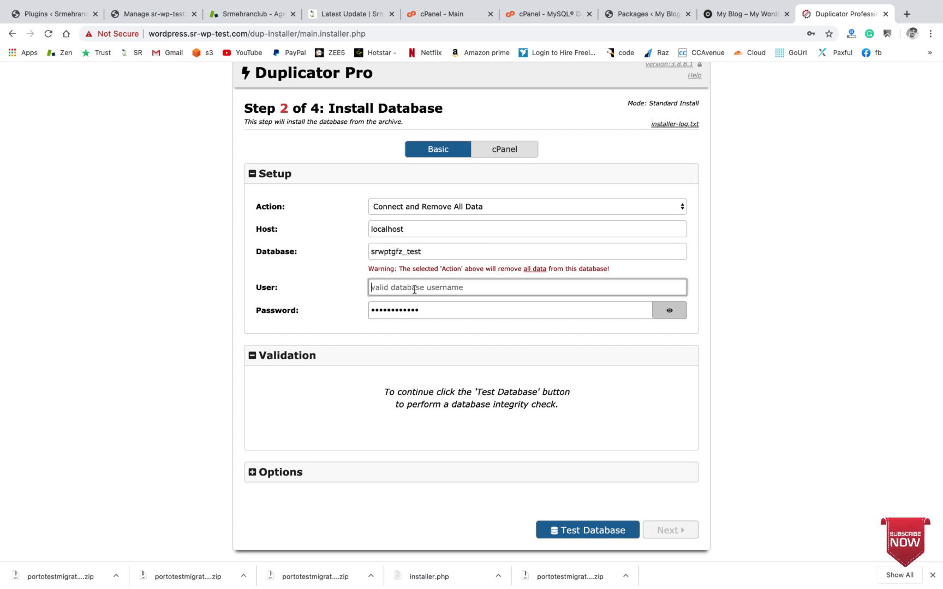
pyautogui.press('super+v')
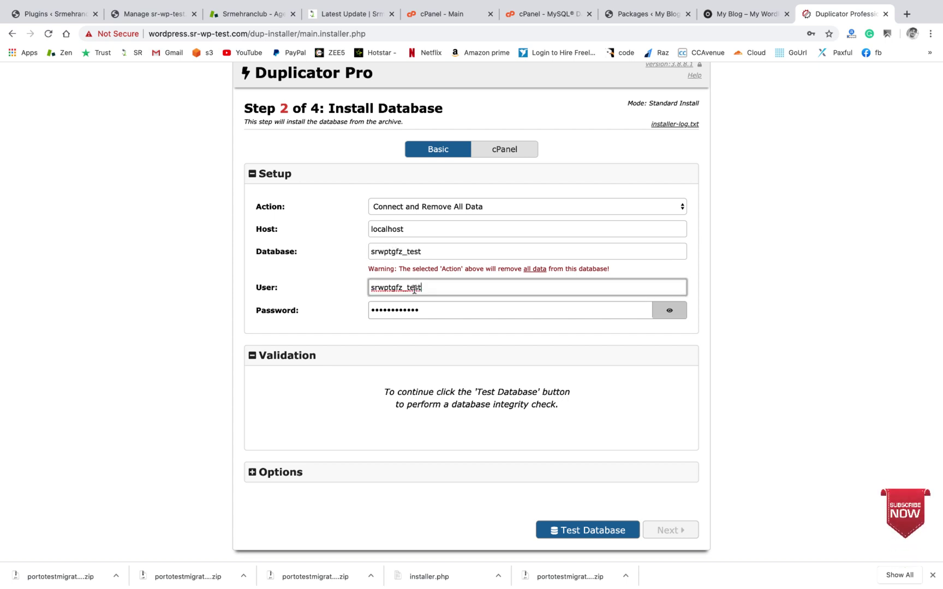
pyautogui.click(842, 340)
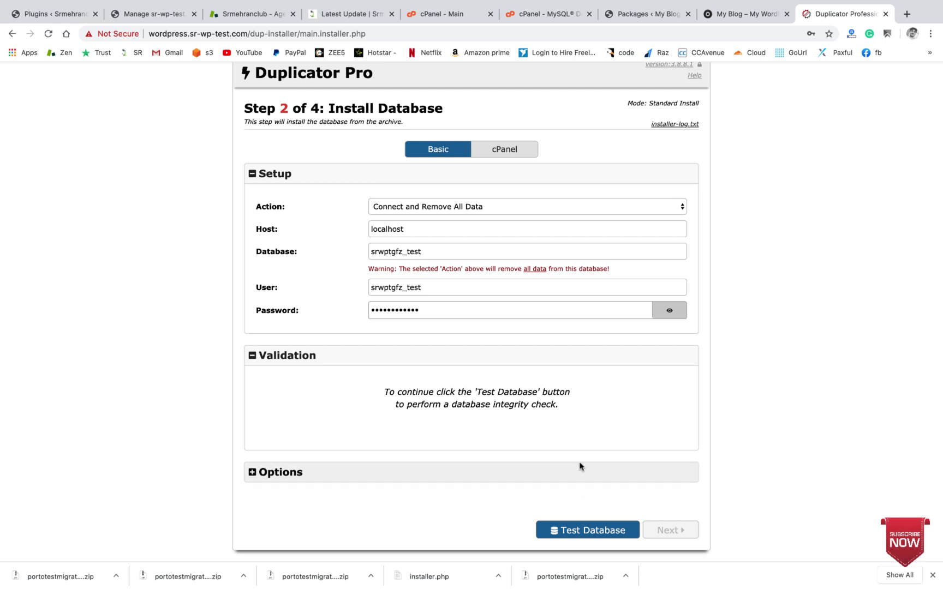
pyautogui.click(583, 532)
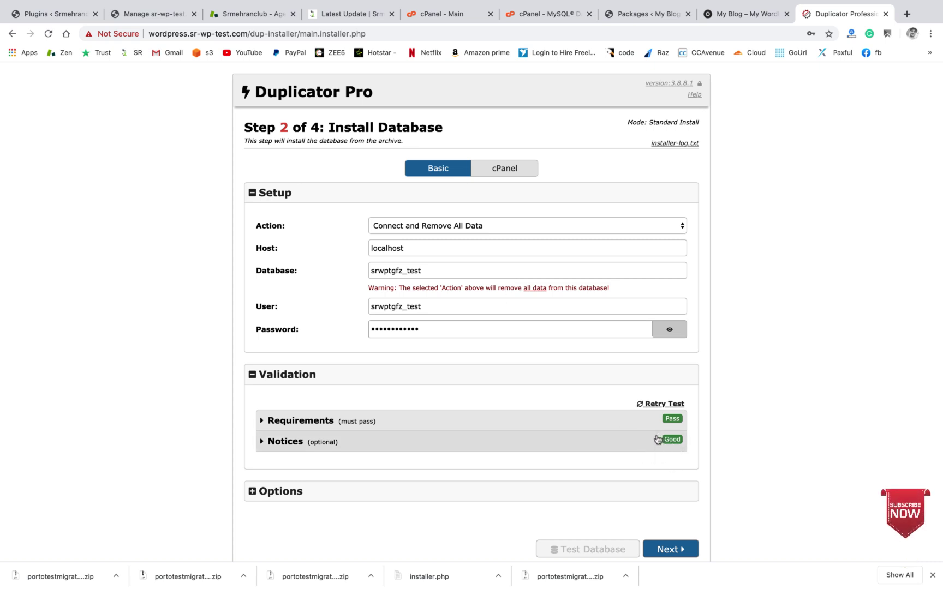
pyautogui.scroll(-1, 381, 453)
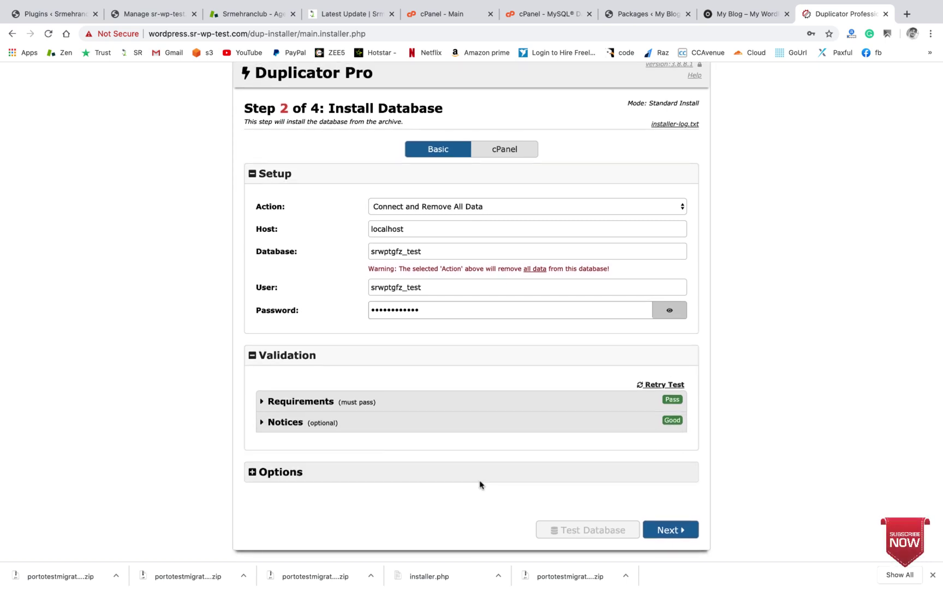
pyautogui.click(678, 532)
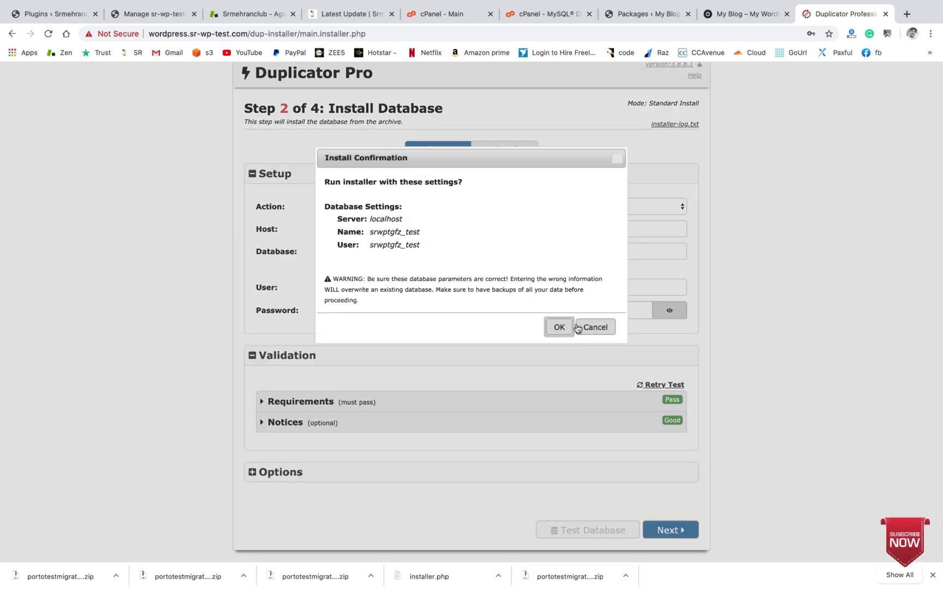
# Step: Confirm the database install in the Install Confirmation dialog
pyautogui.click(555, 327)
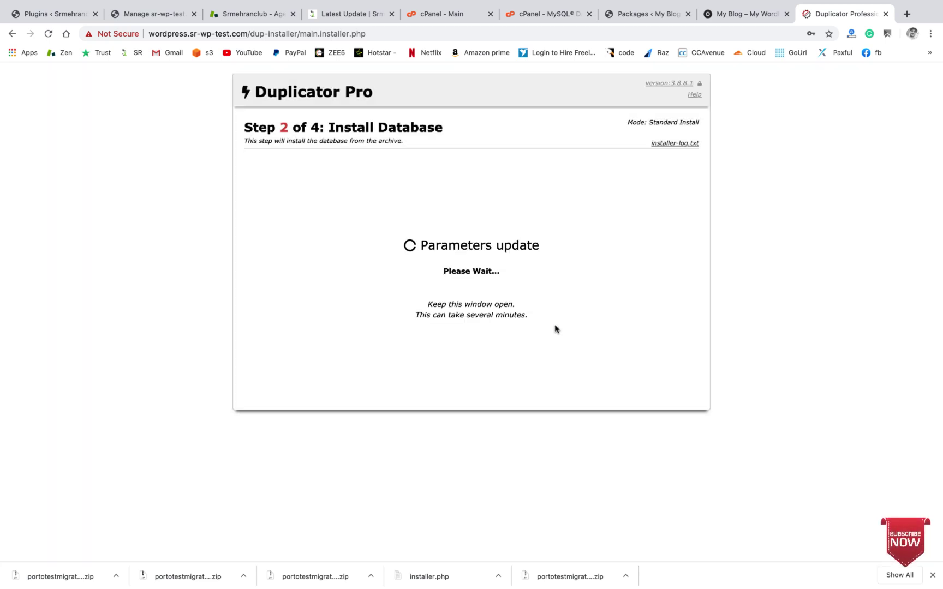
pyautogui.tripleClick(555, 327)
pyautogui.click(587, 320)
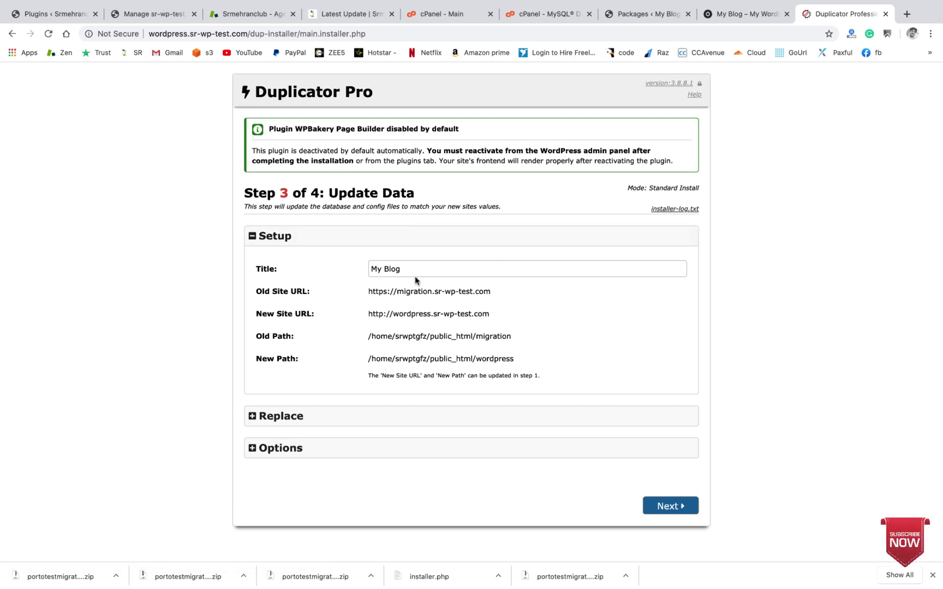
# Step: Change the site title from My Blog to 'Test for migration' and continue to Step 4
pyautogui.tripleClick(408, 270)
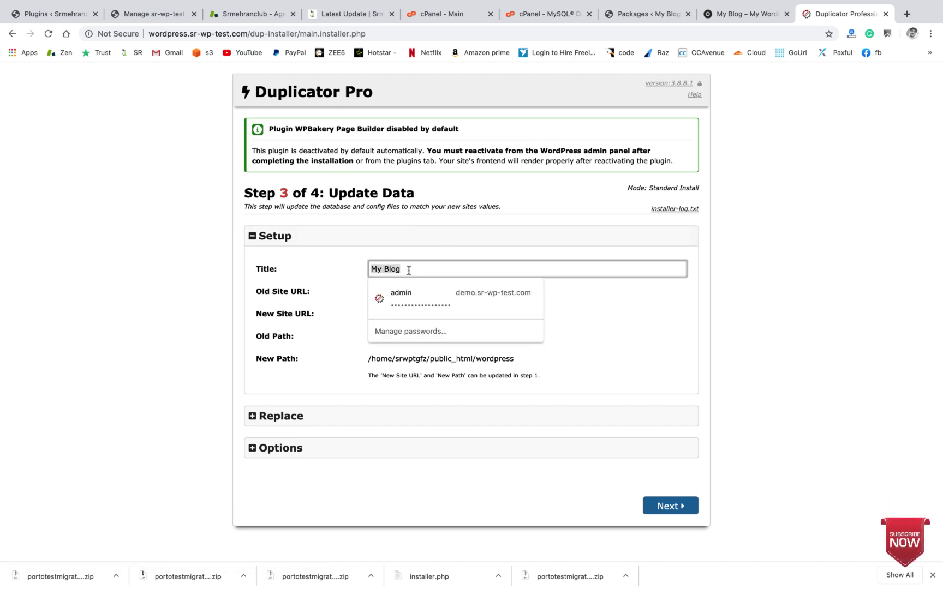
pyautogui.write('ed')
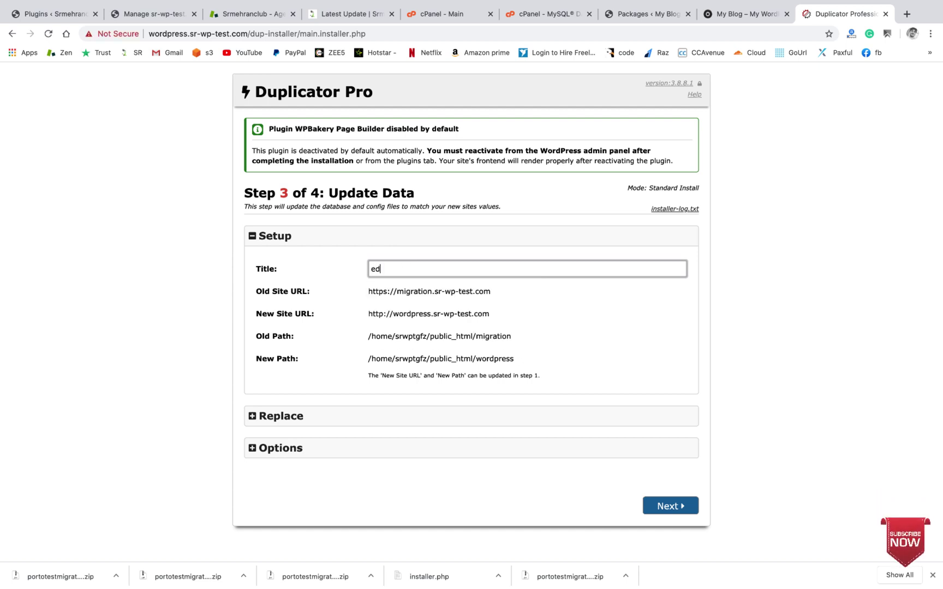
pyautogui.press('BackSpace')
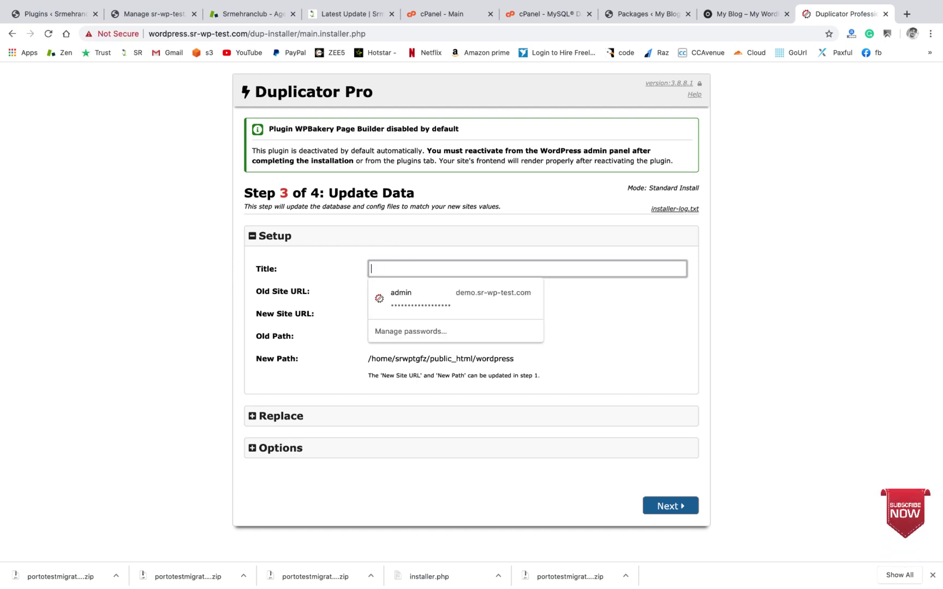
pyautogui.write('test')
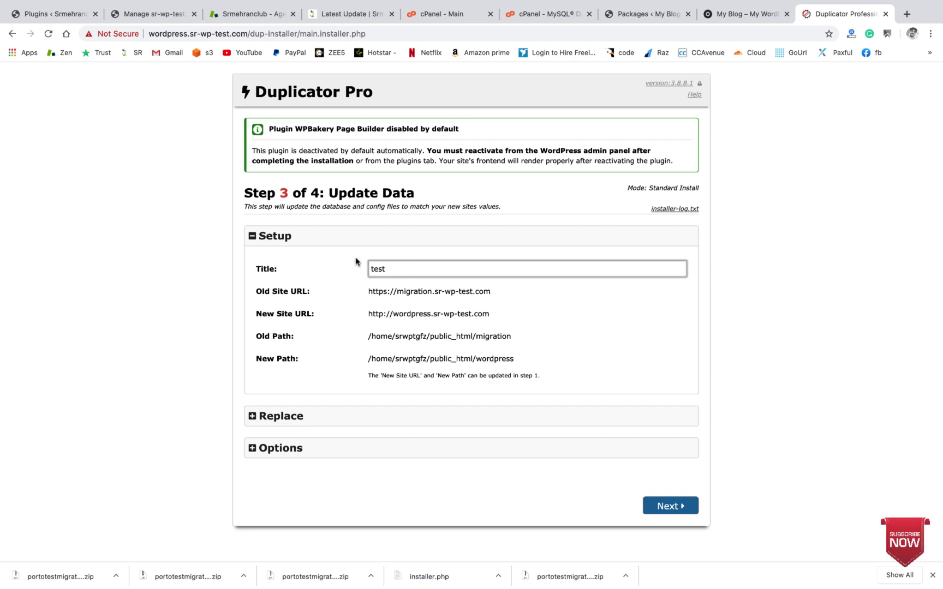
pyautogui.click(355, 258)
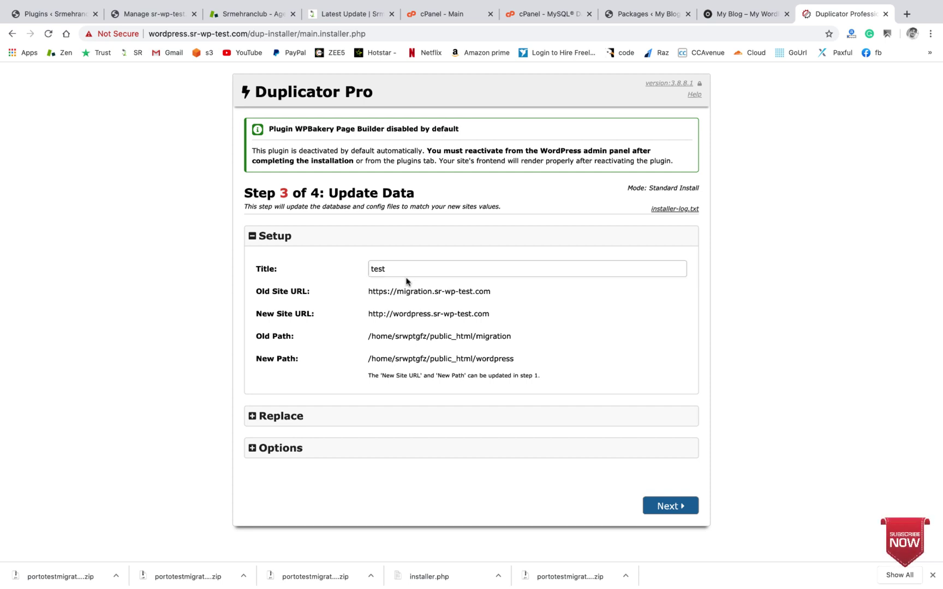
pyautogui.click(373, 268)
pyautogui.write('T')
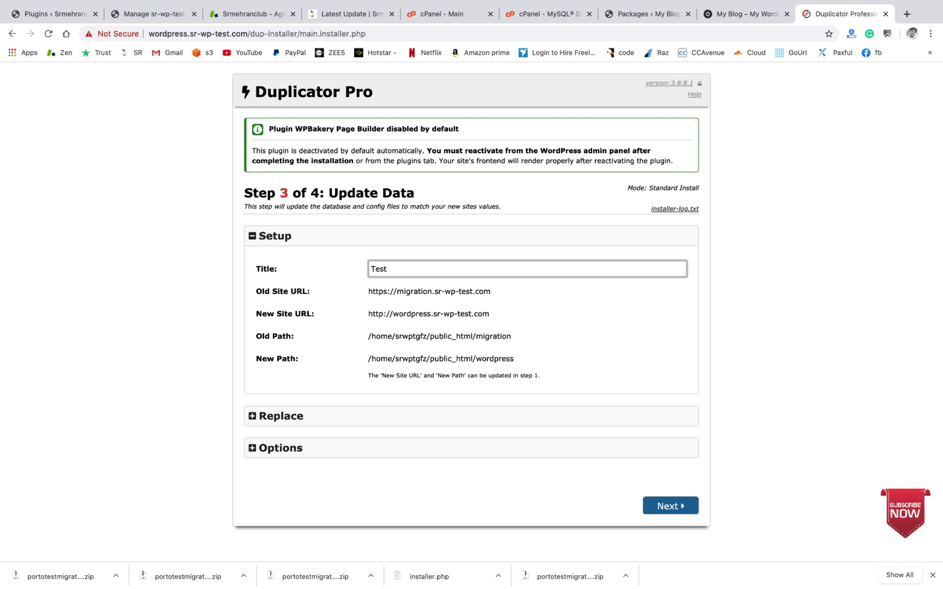
pyautogui.click(411, 270)
pyautogui.click(509, 309)
pyautogui.click(663, 512)
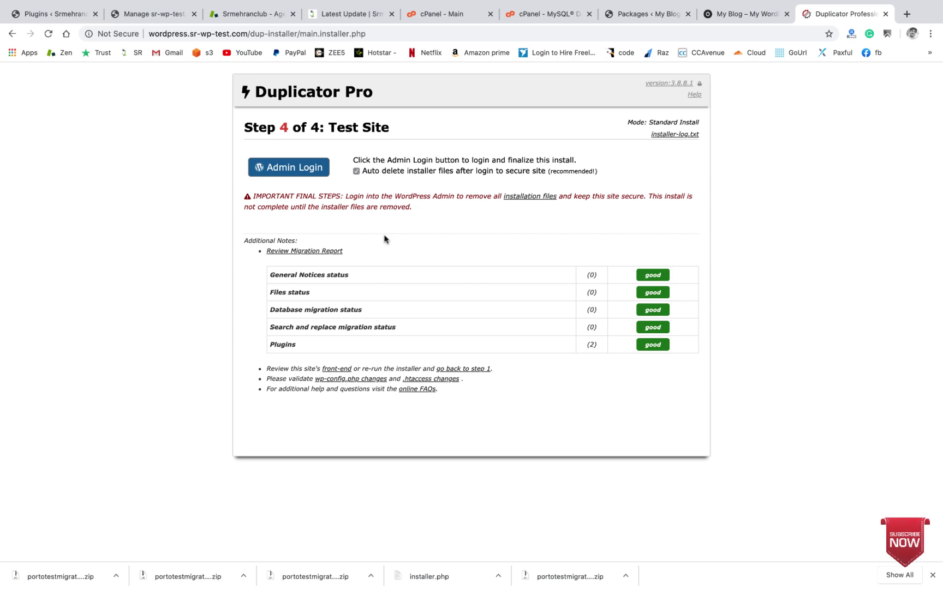
# Step: Log in to the migrated site's admin with the admin username and password
pyautogui.click(291, 169)
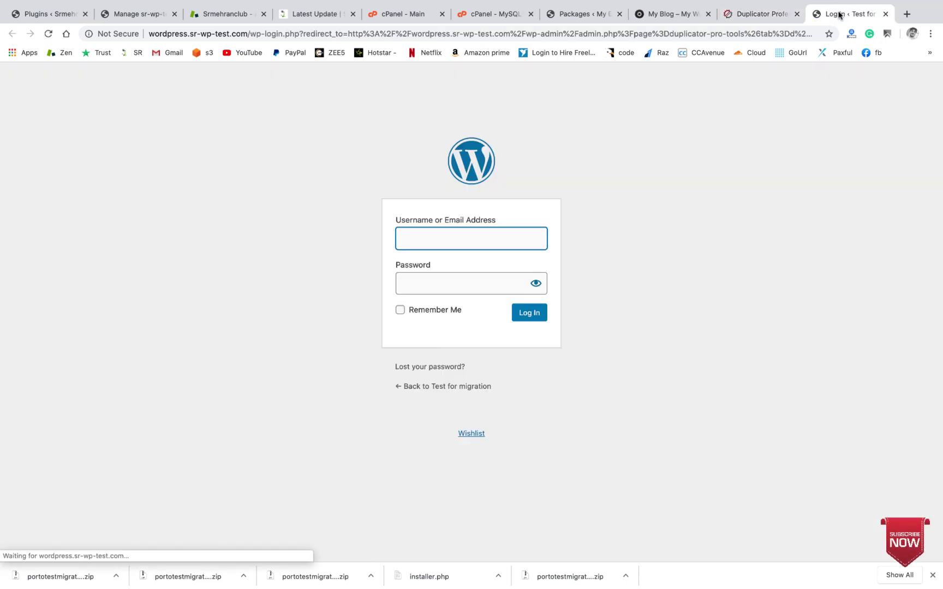
pyautogui.write('admin')
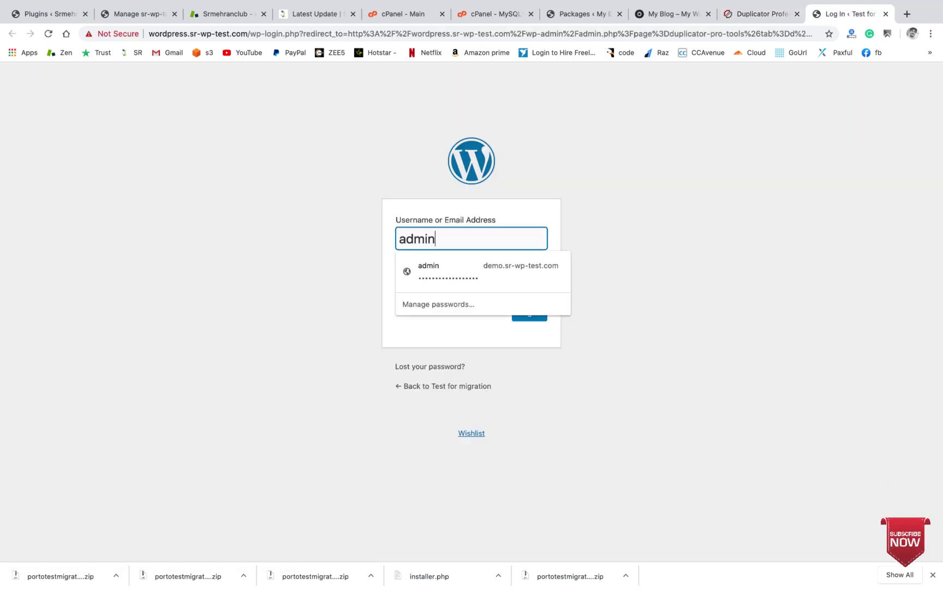
pyautogui.click(368, 210)
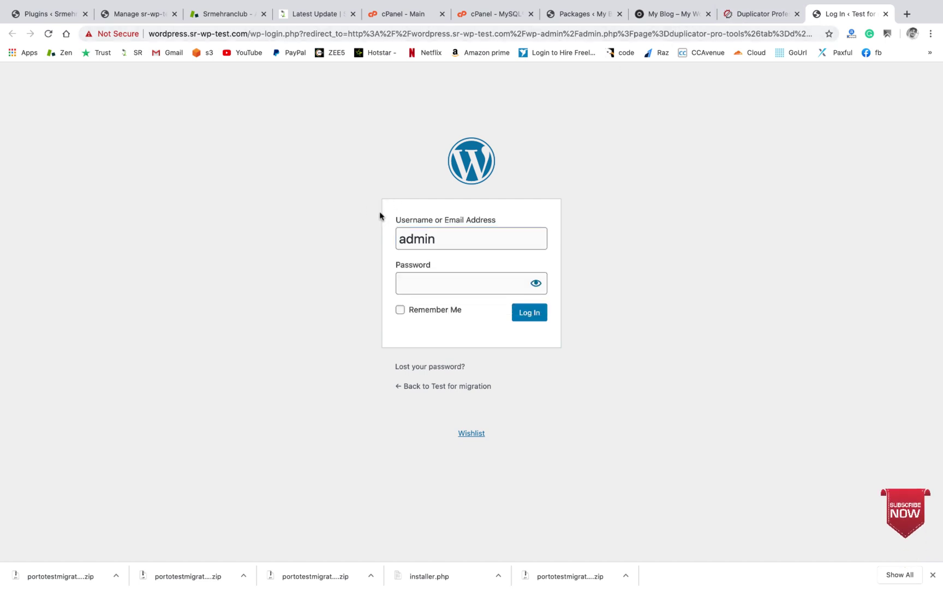
pyautogui.click(414, 282)
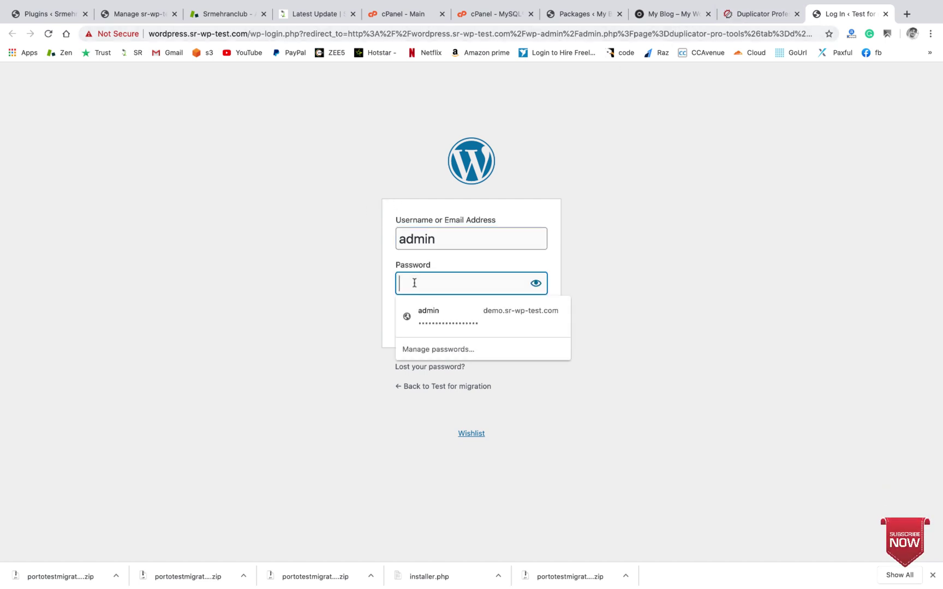
pyautogui.click(535, 284)
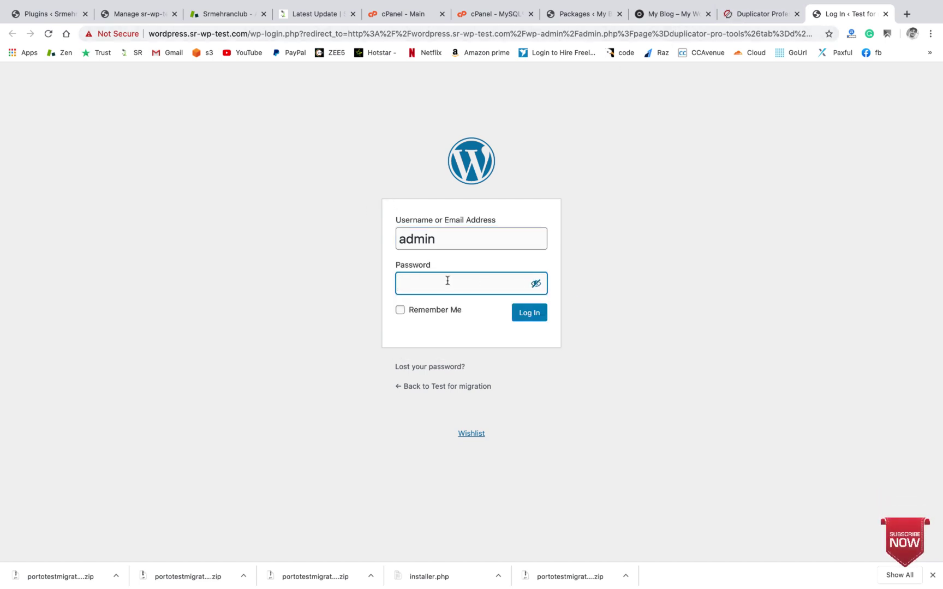
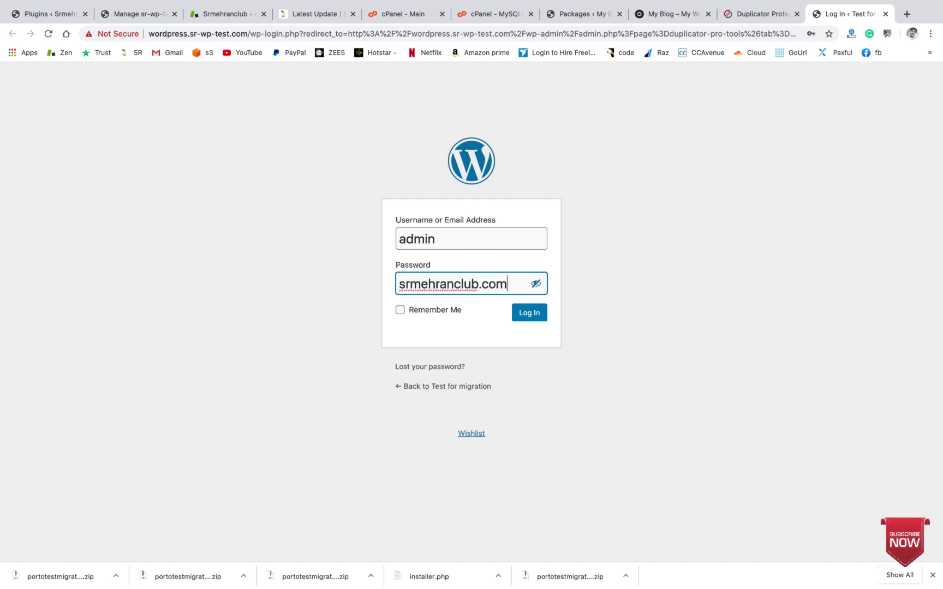
pyautogui.click(534, 320)
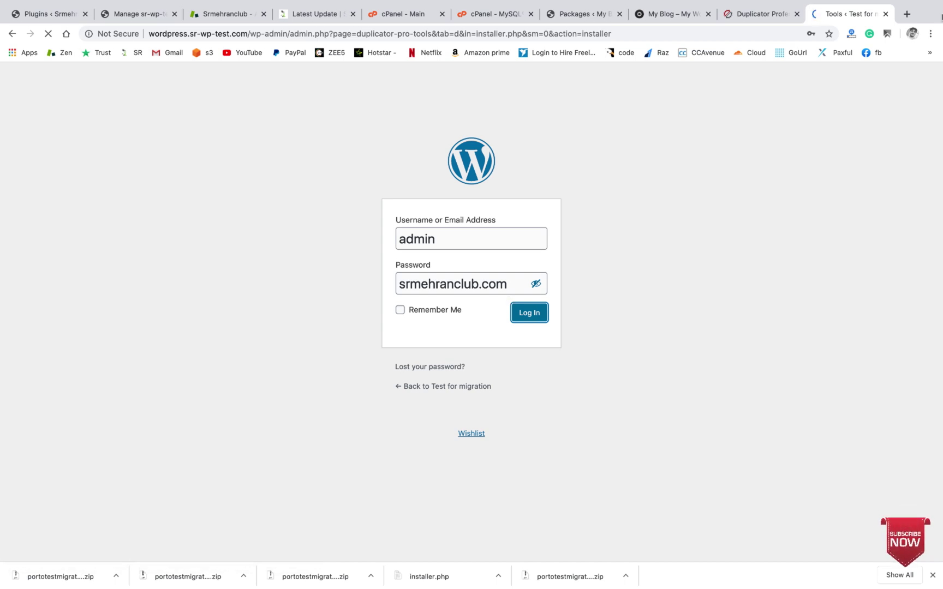
# Step: Open the migrated site's front end from Visit Site in a new tab
pyautogui.scroll(-4, 312, 225)
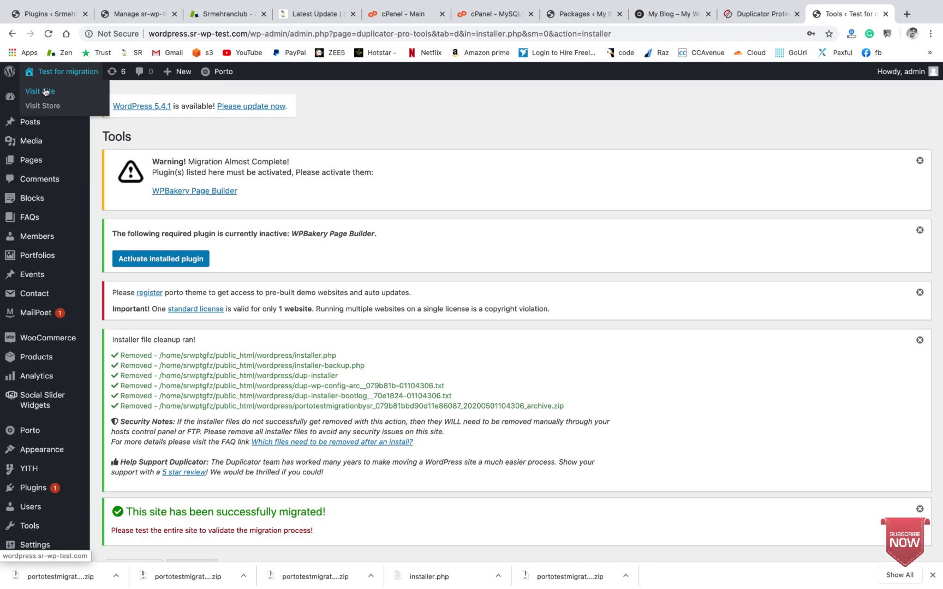
pyautogui.rightClick(45, 92)
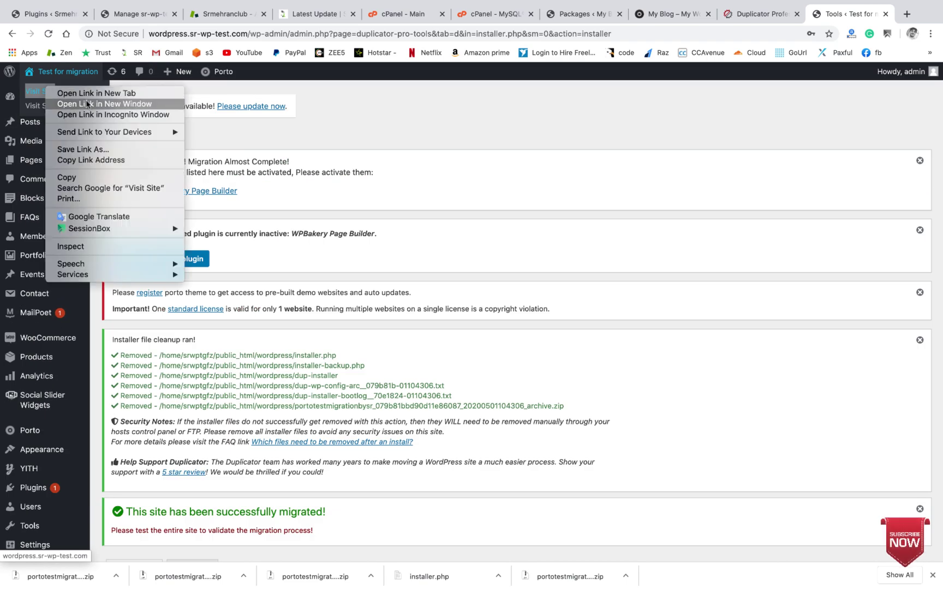
pyautogui.click(57, 96)
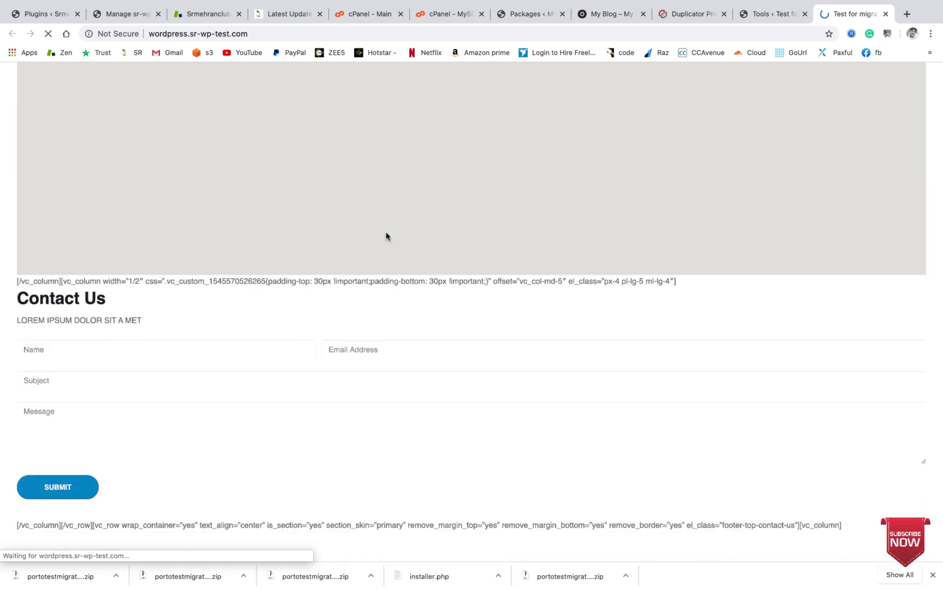
pyautogui.scroll(-4, 386, 236)
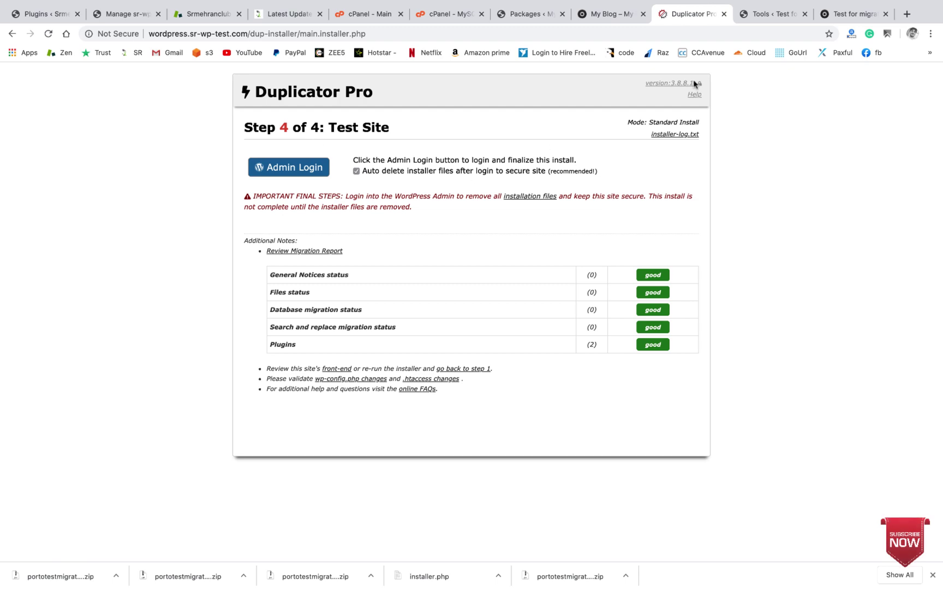
# Step: Load Plugins > Installed Plugins in the admin tab, then view the shortcode-filled homepage
pyautogui.click(784, 14)
pyautogui.scroll(-3, 2, 325)
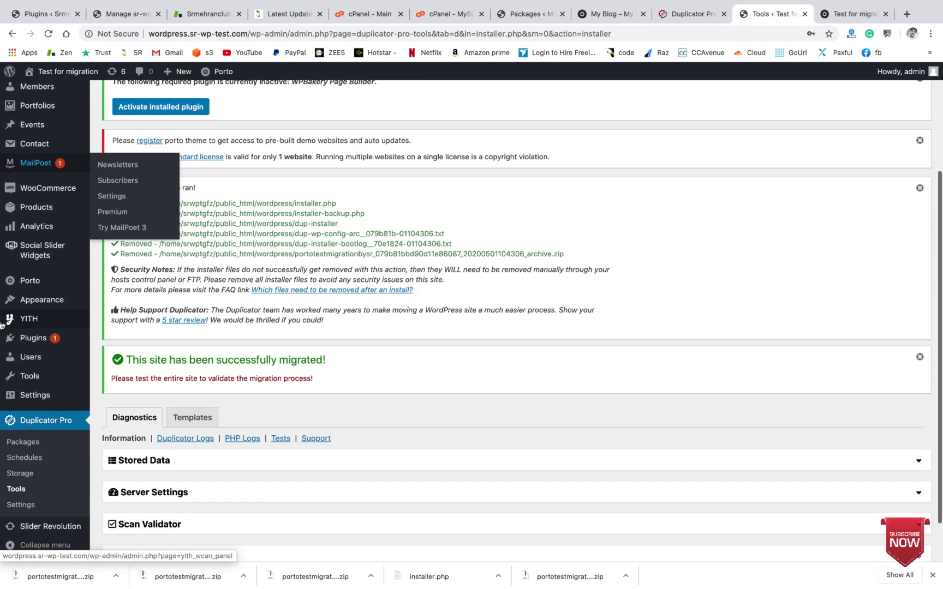
pyautogui.moveTo(34, 338)
pyautogui.click(106, 344)
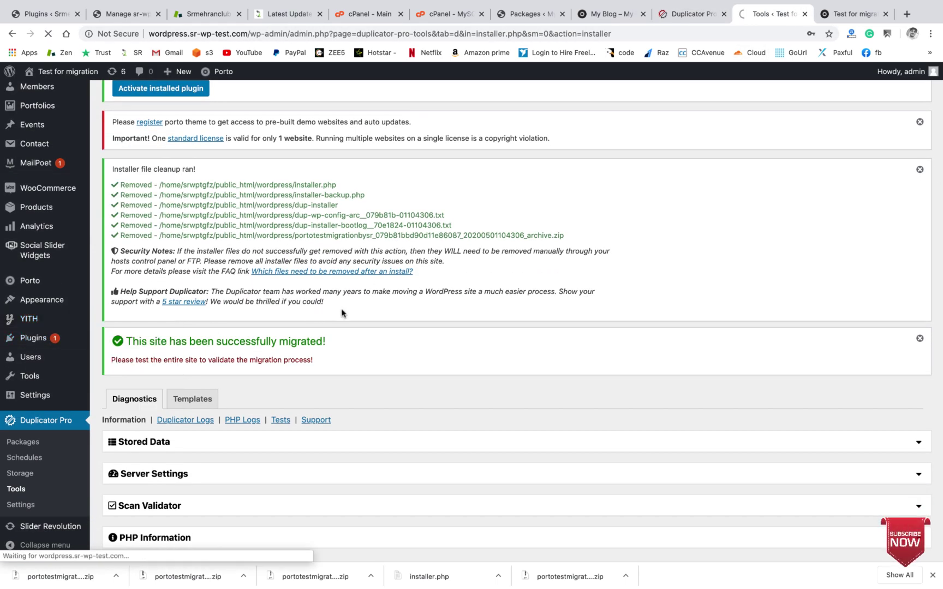
pyautogui.click(854, 13)
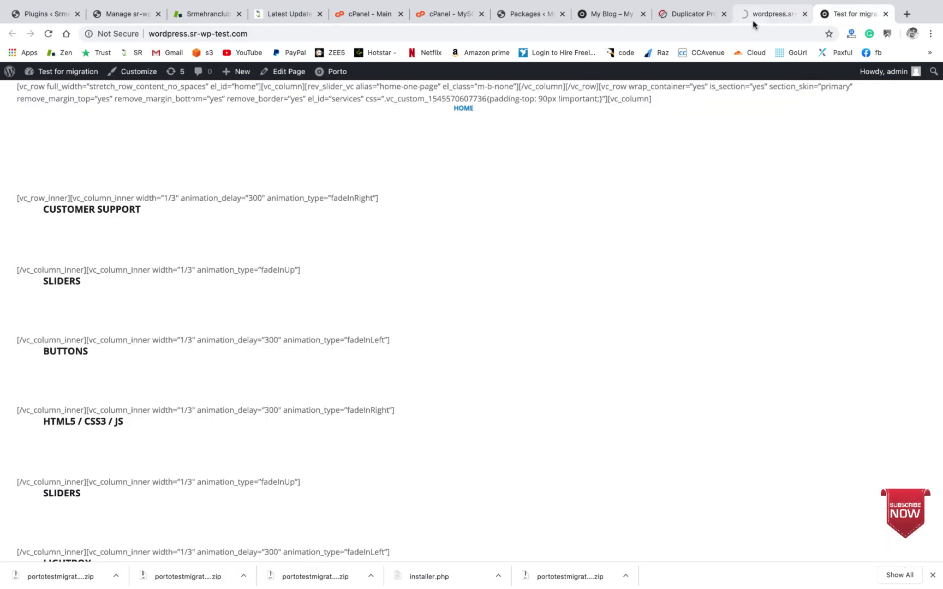
# Step: Activate WPBakery Page Builder in the Installed Plugins list
pyautogui.click(770, 20)
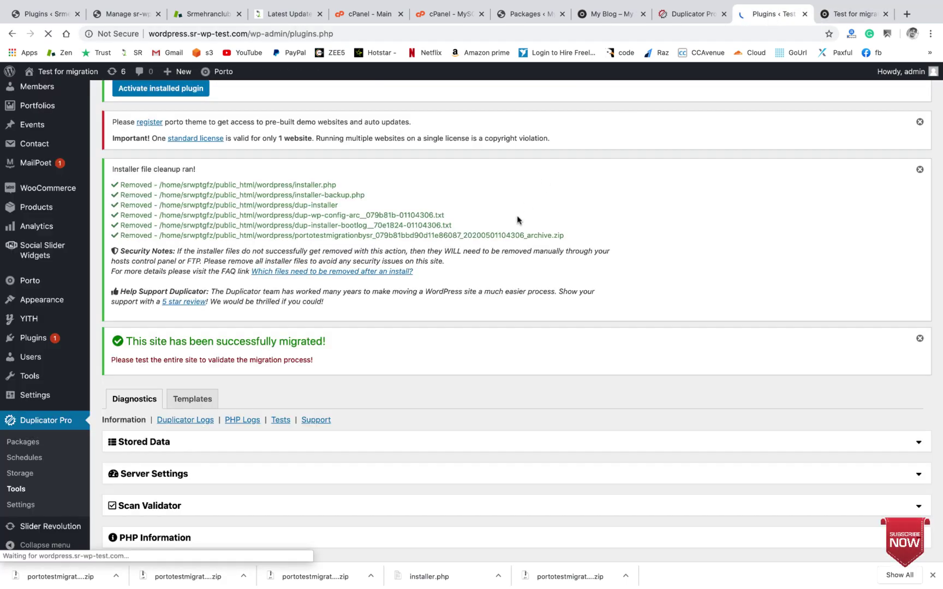
pyautogui.scroll(-10, 517, 220)
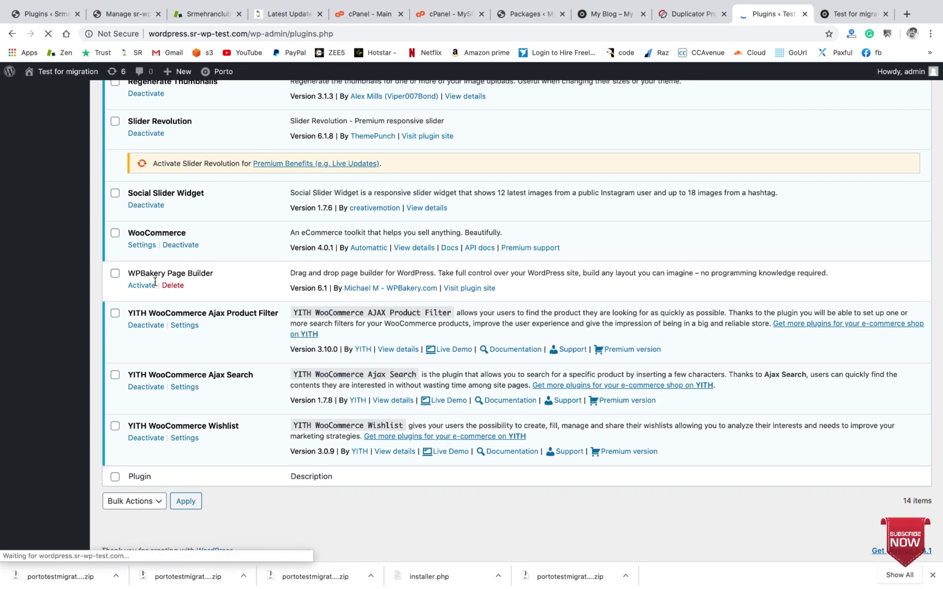
pyautogui.click(143, 286)
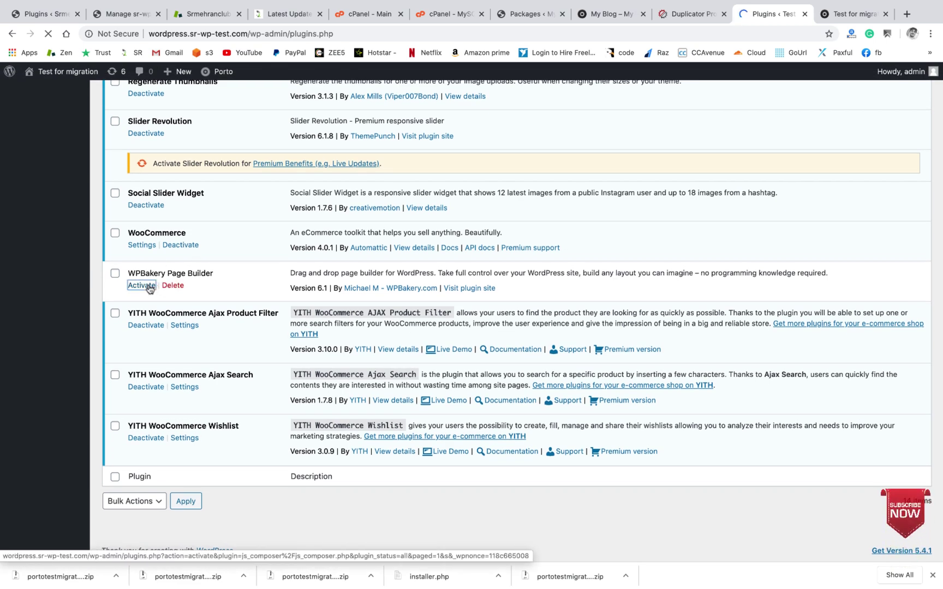
pyautogui.scroll(2, 280, 280)
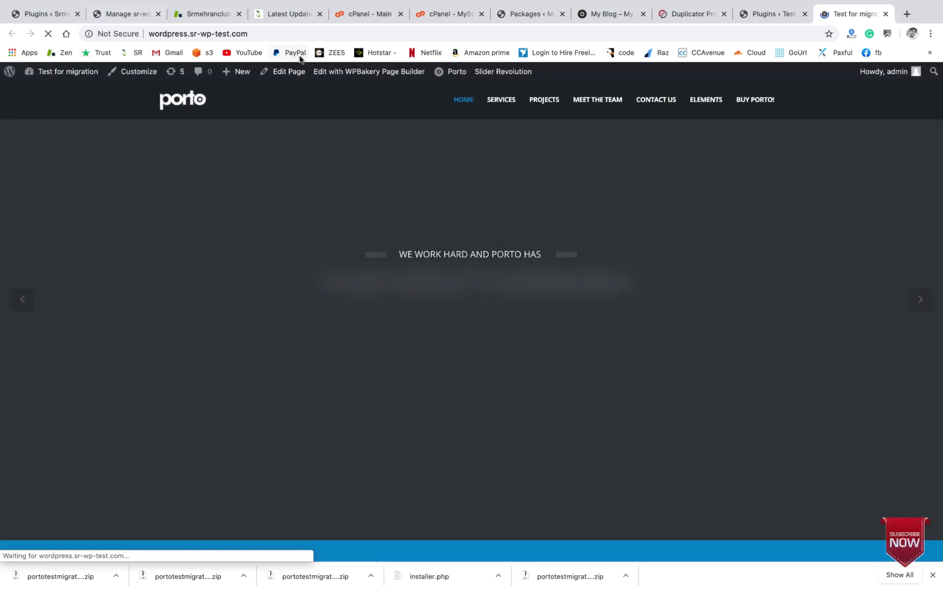
pyautogui.scroll(-10, 417, 160)
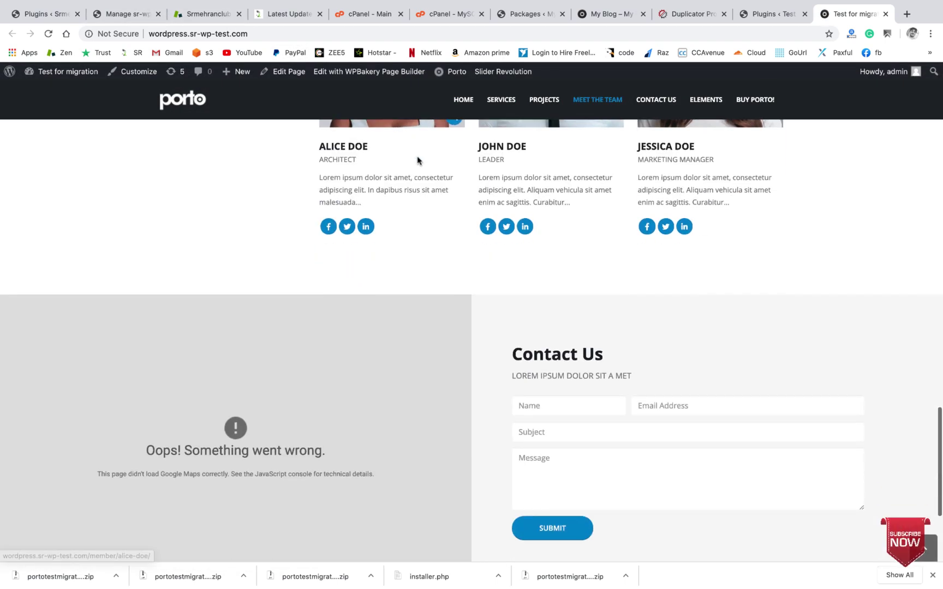
pyautogui.scroll(-5, 417, 160)
pyautogui.scroll(20, 417, 160)
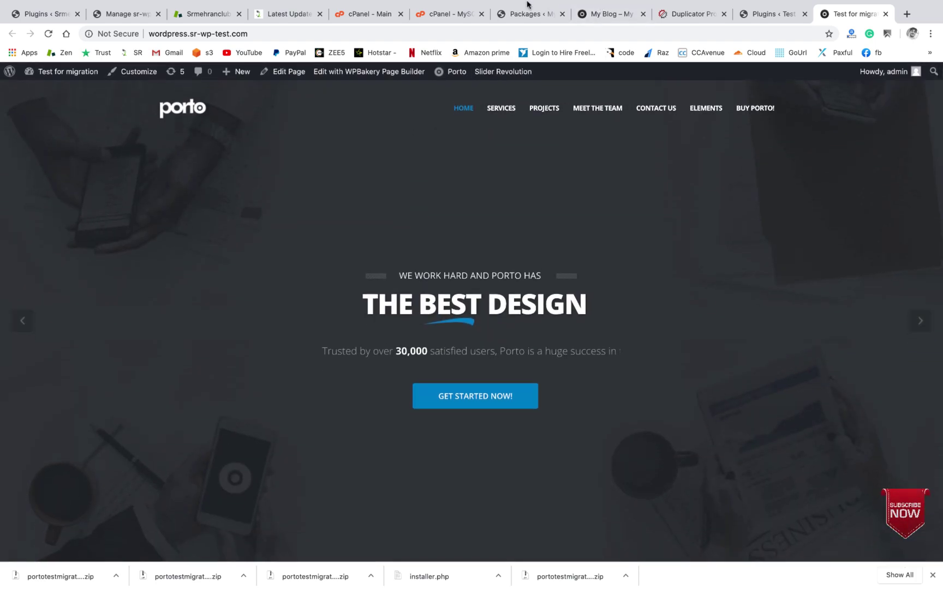
pyautogui.click(622, 15)
pyautogui.scroll(-15, 274, 320)
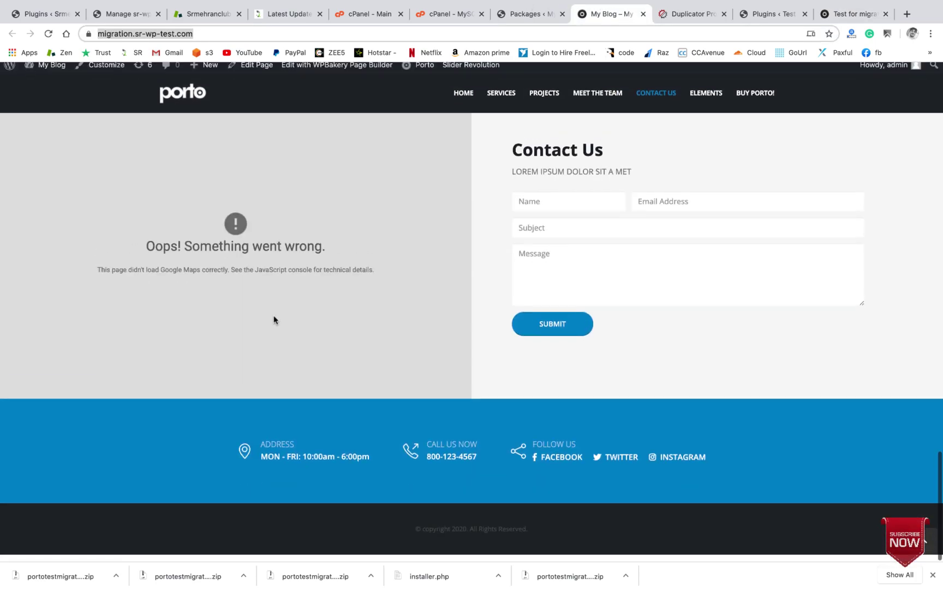
pyautogui.scroll(15, 274, 320)
pyautogui.scroll(-15, 274, 320)
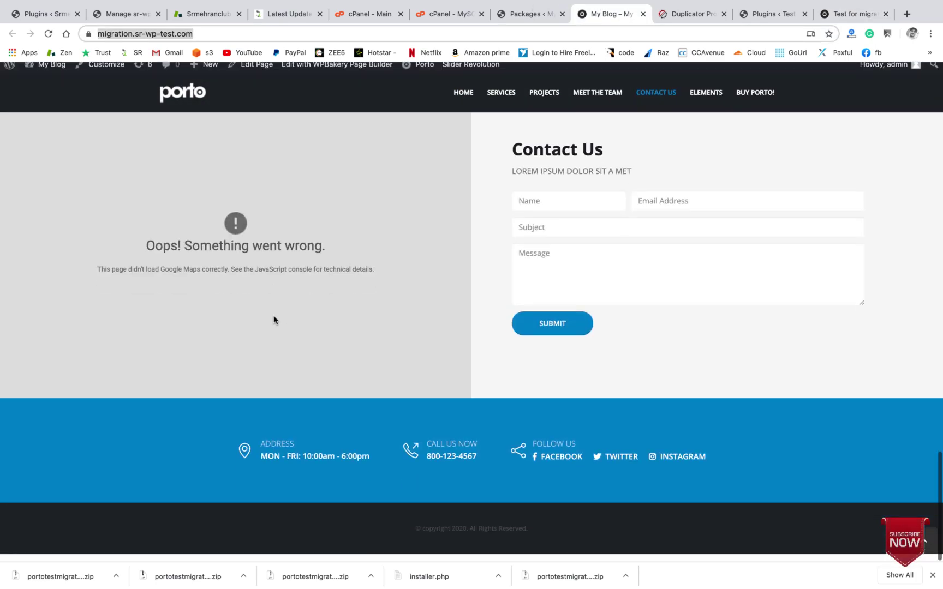
pyautogui.scroll(15, 274, 320)
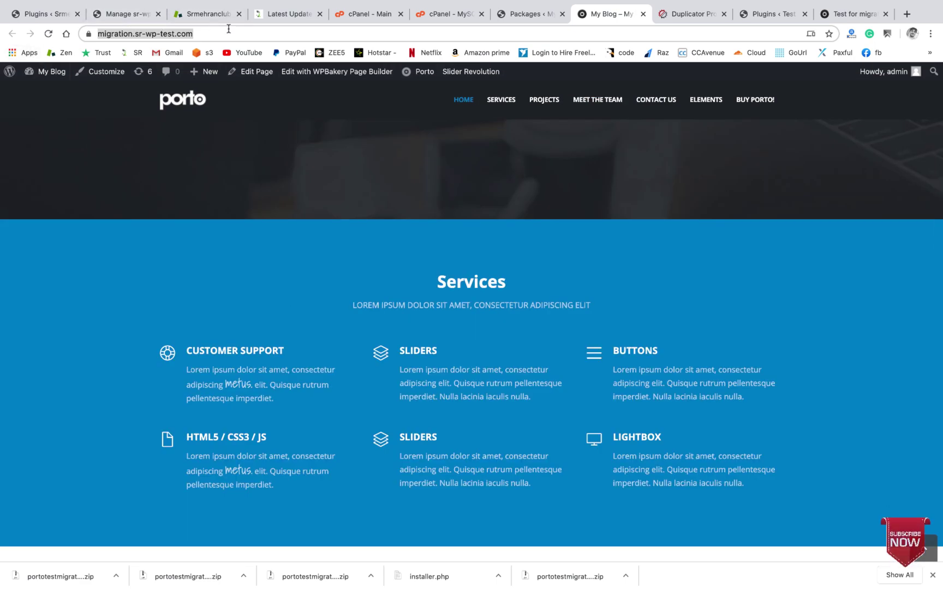
pyautogui.click(229, 31)
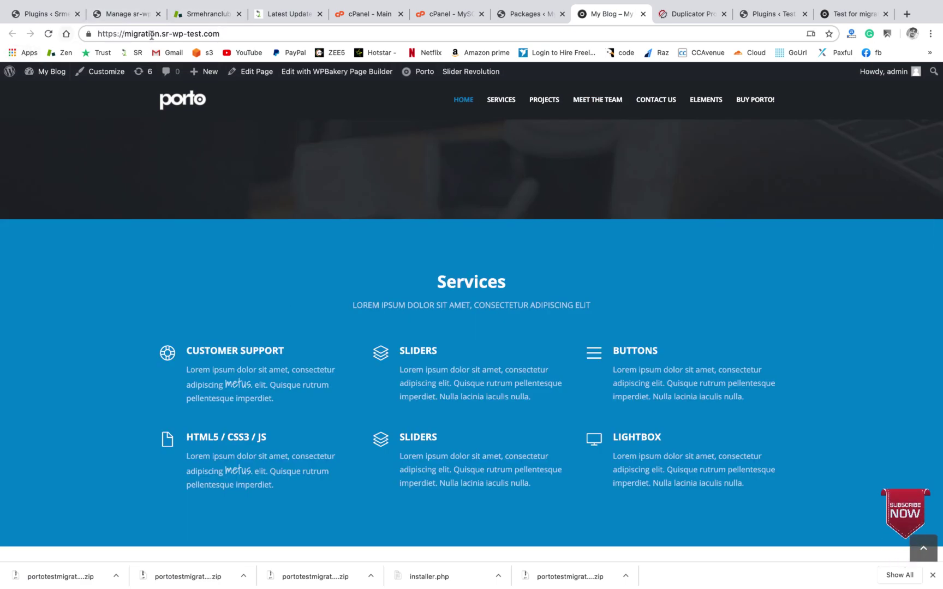
pyautogui.click(852, 13)
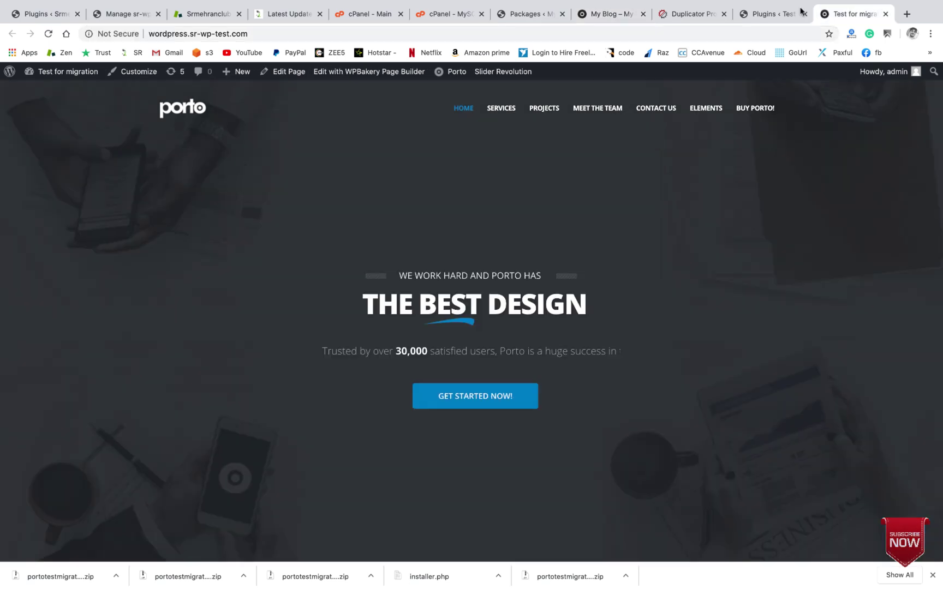
pyautogui.click(344, 33)
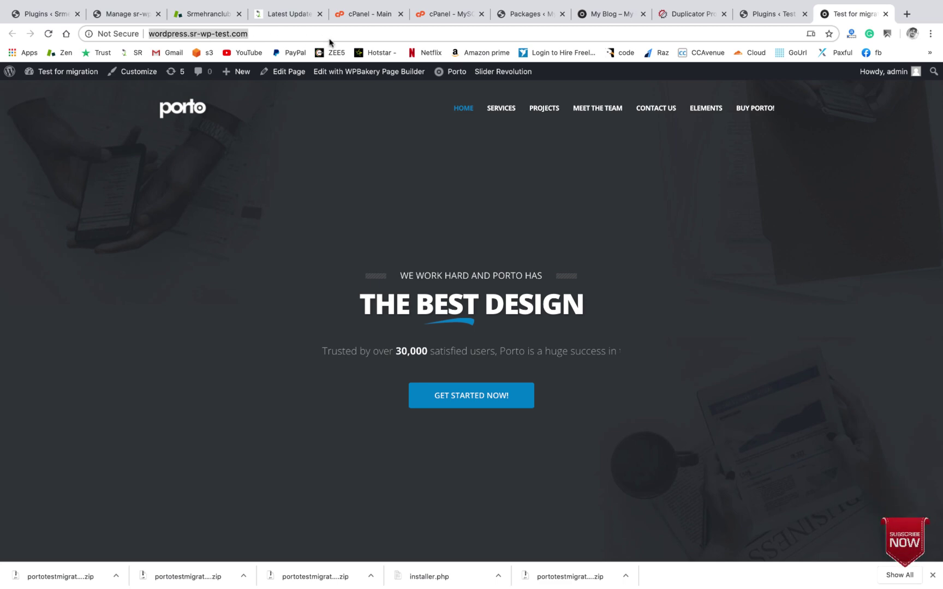
pyautogui.scroll(-20, 530, 289)
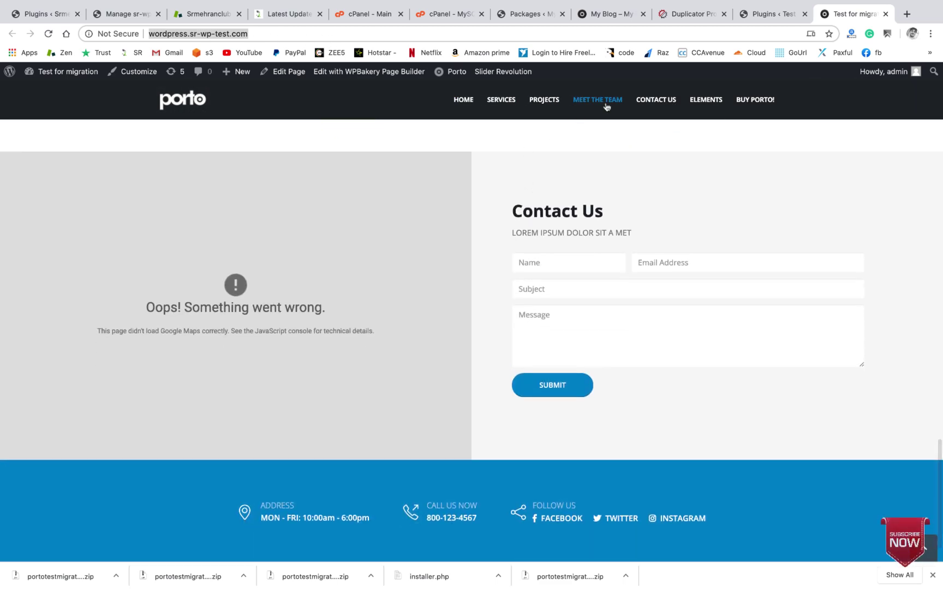
pyautogui.click(660, 99)
pyautogui.click(705, 100)
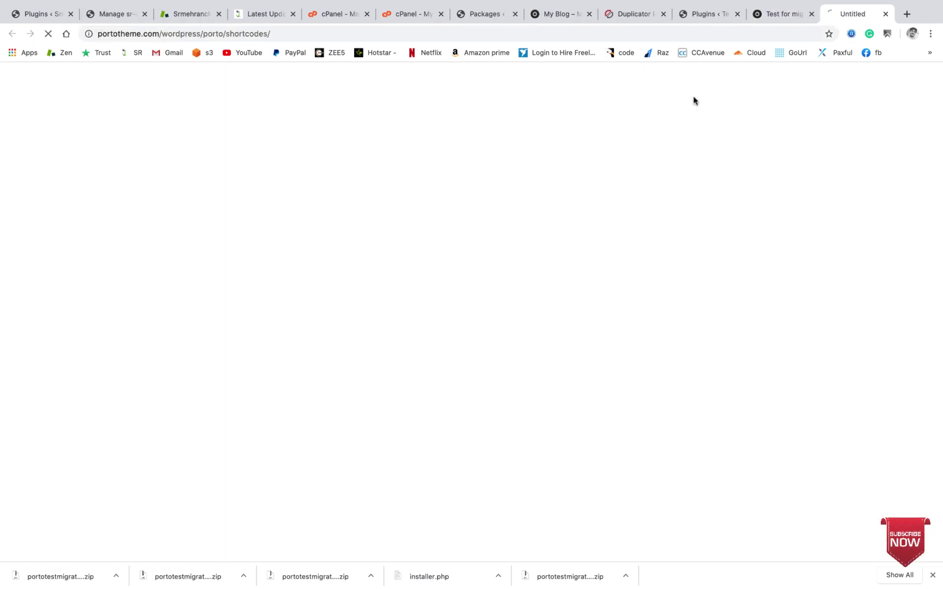
pyautogui.click(885, 14)
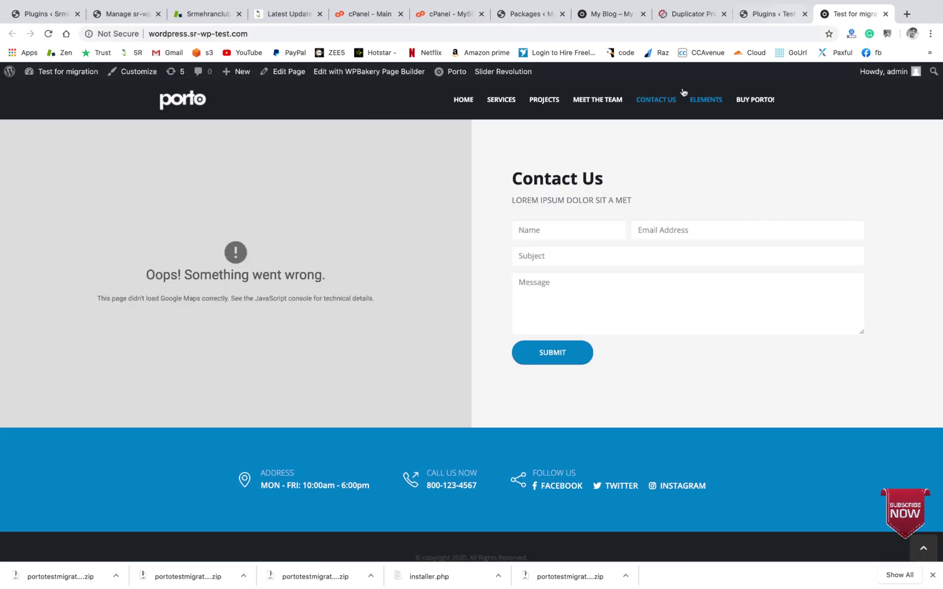
pyautogui.click(543, 100)
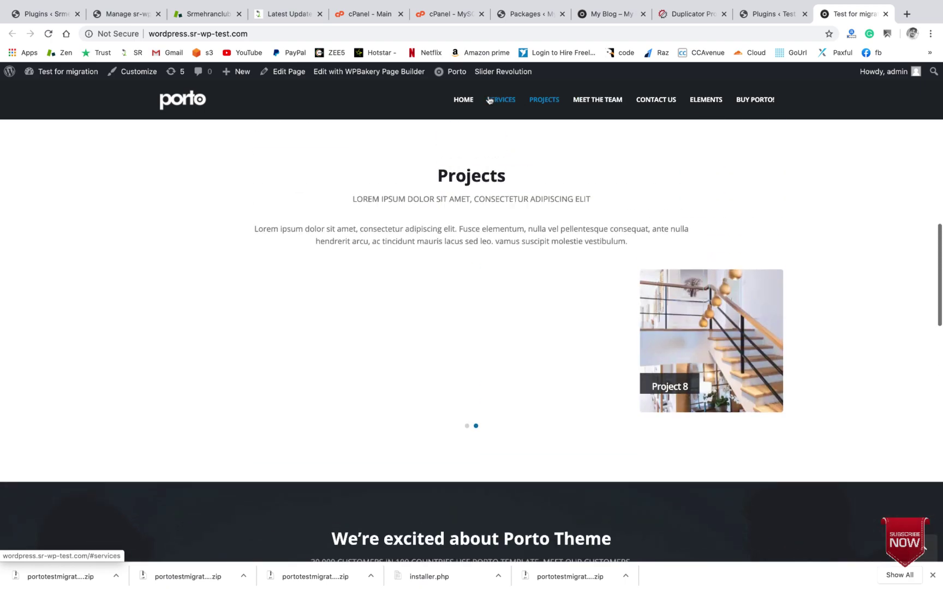
pyautogui.click(489, 99)
pyautogui.click(463, 100)
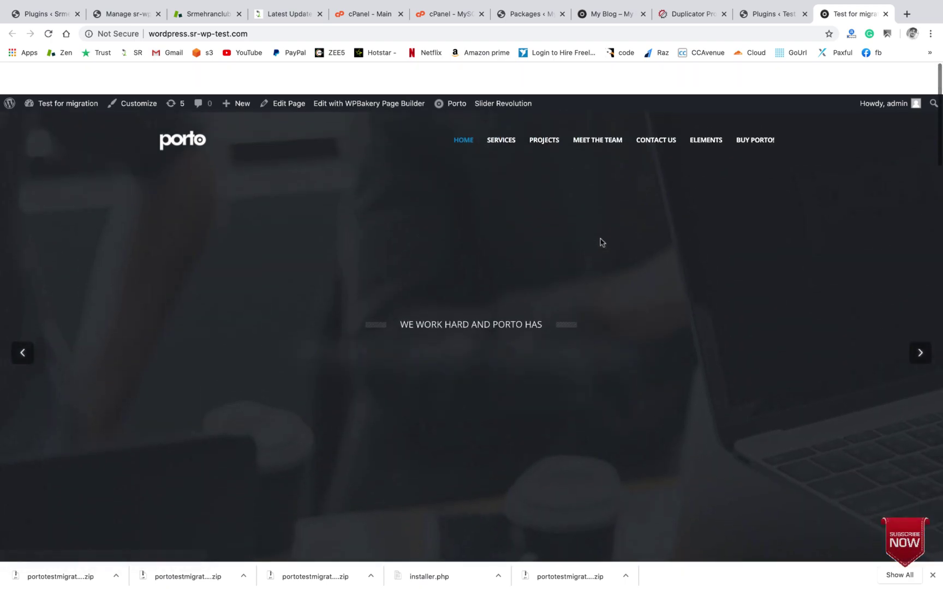
pyautogui.scroll(-15, 602, 238)
pyautogui.scroll(15, 602, 238)
pyautogui.scroll(3, 602, 239)
pyautogui.scroll(-15, 603, 239)
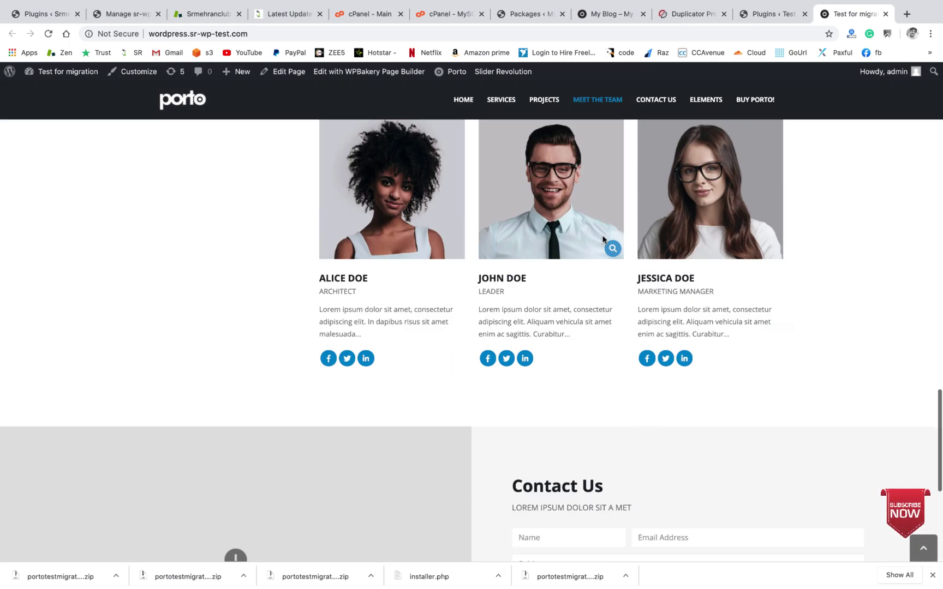
pyautogui.scroll(3, 602, 239)
pyautogui.scroll(12, 602, 239)
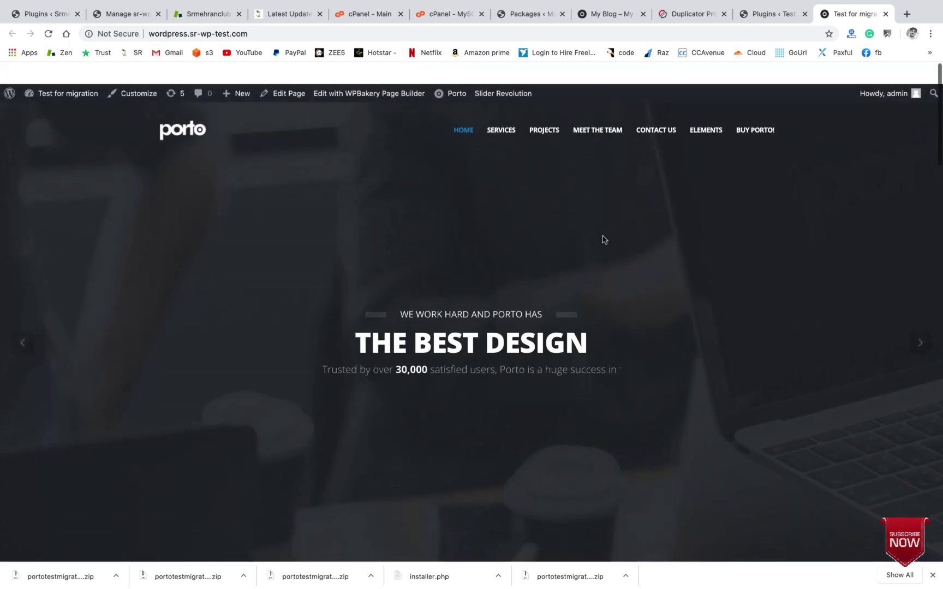